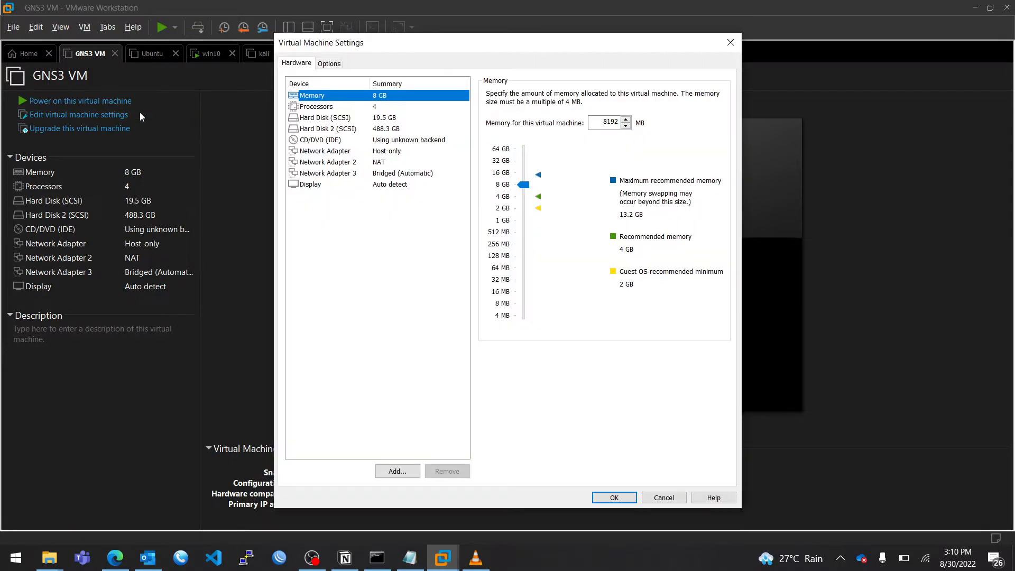
Examine the GNS3 VM's NAT and bridged network adapter settings and the hardware types that can be added
click(347, 177)
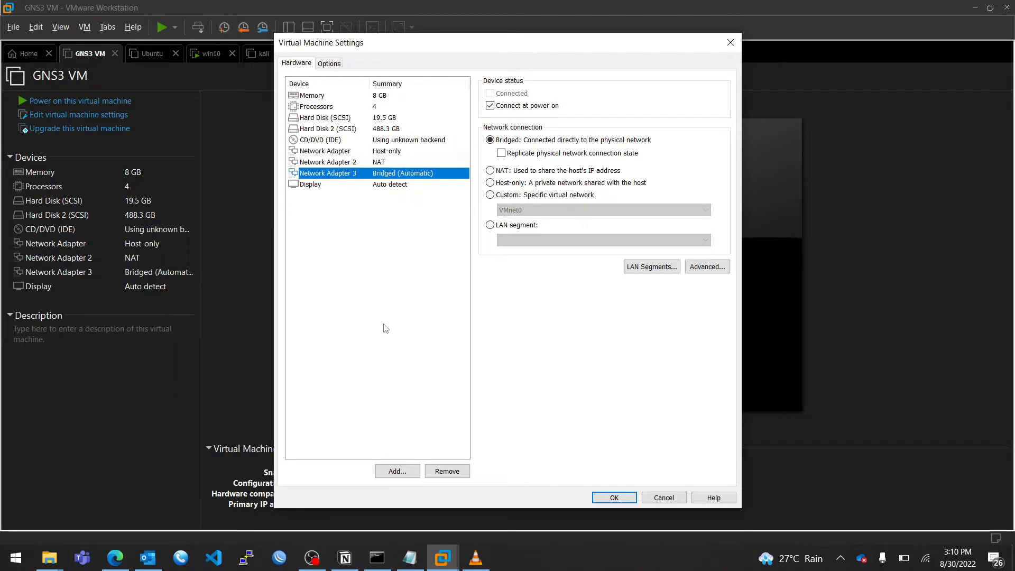
click(399, 472)
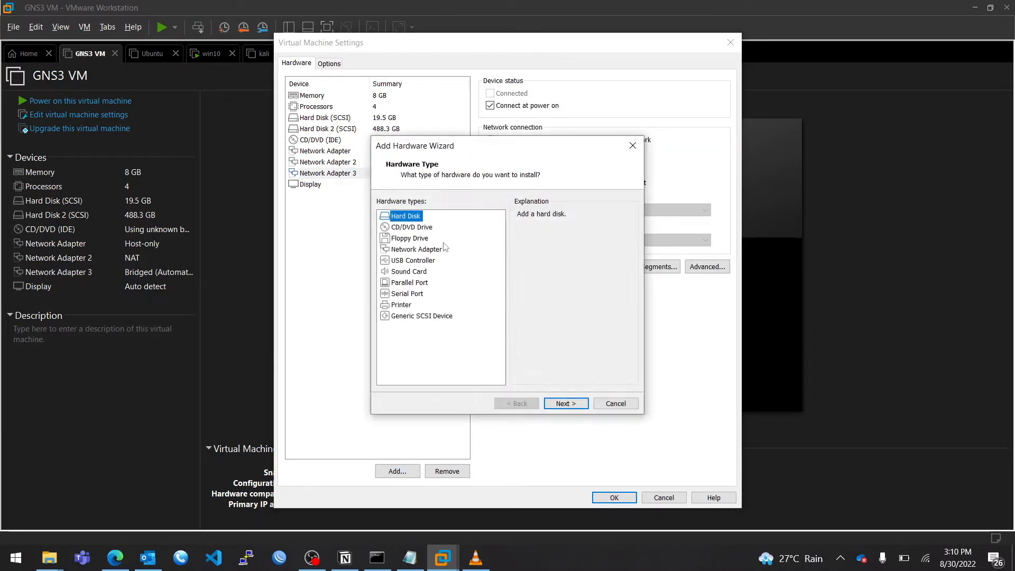
click(438, 250)
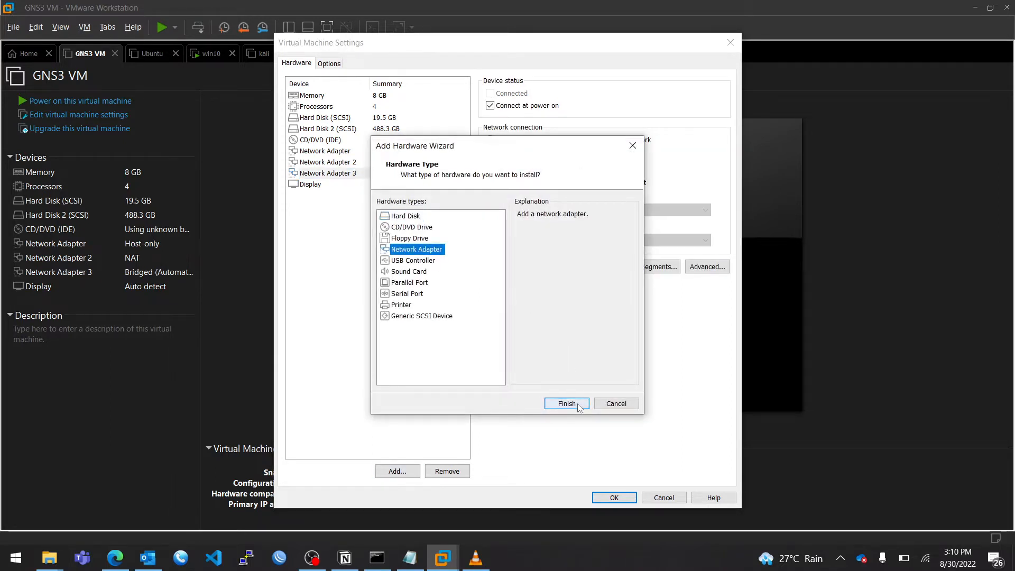
click(616, 405)
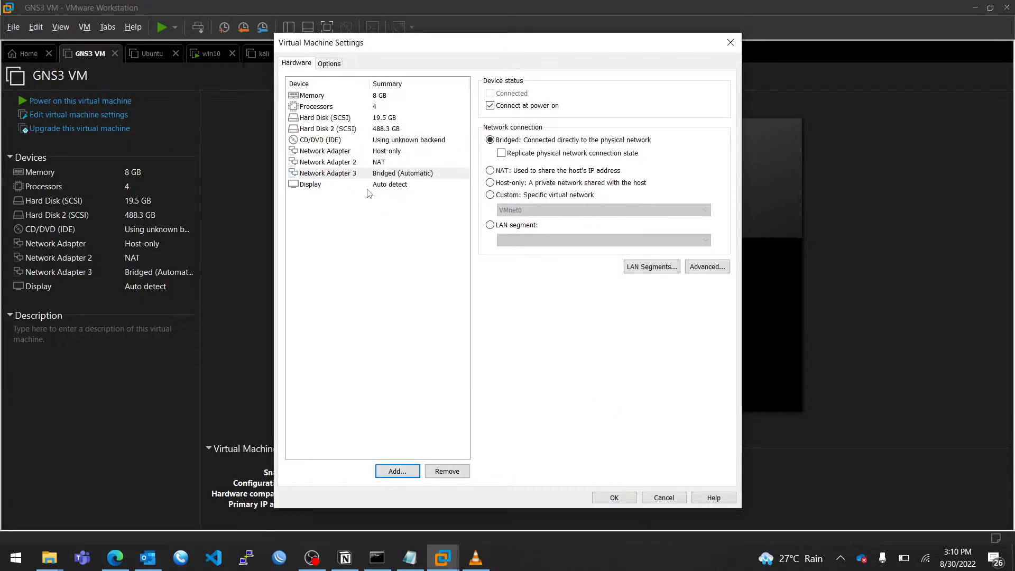
click(354, 164)
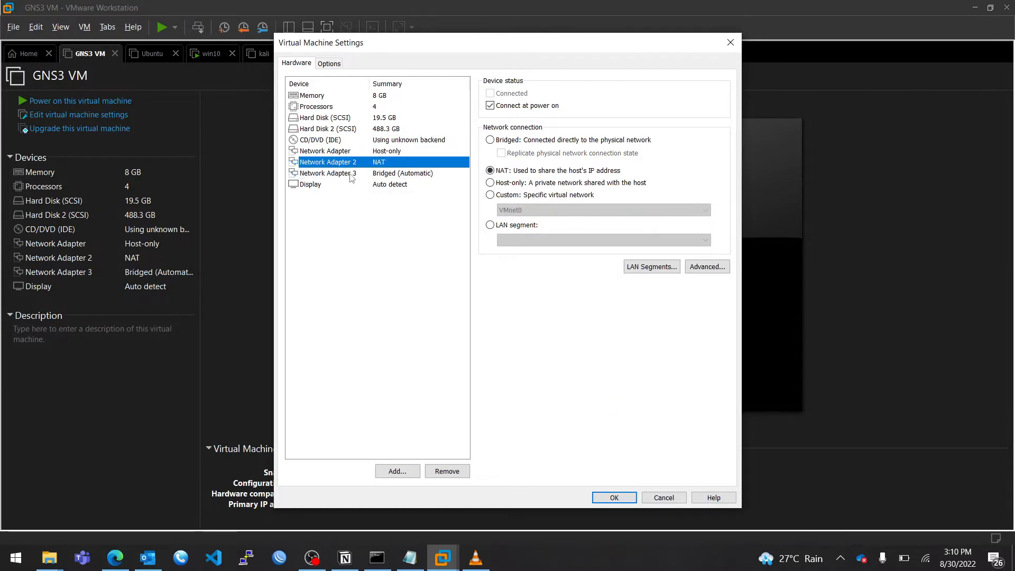
click(350, 175)
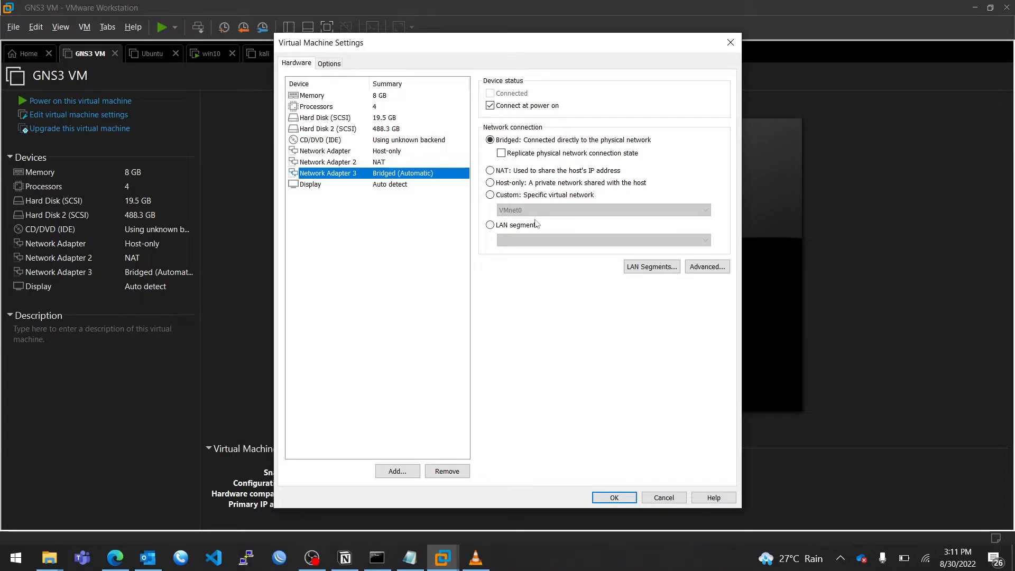
click(611, 500)
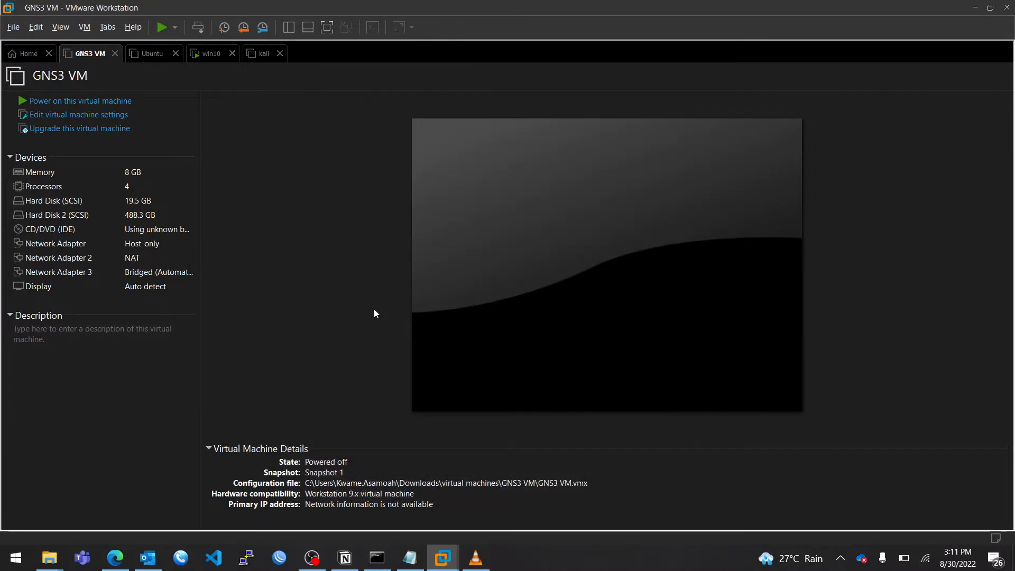
Launch GNS3 and open the recent project untitled.gns3
key(super)
text(gns)
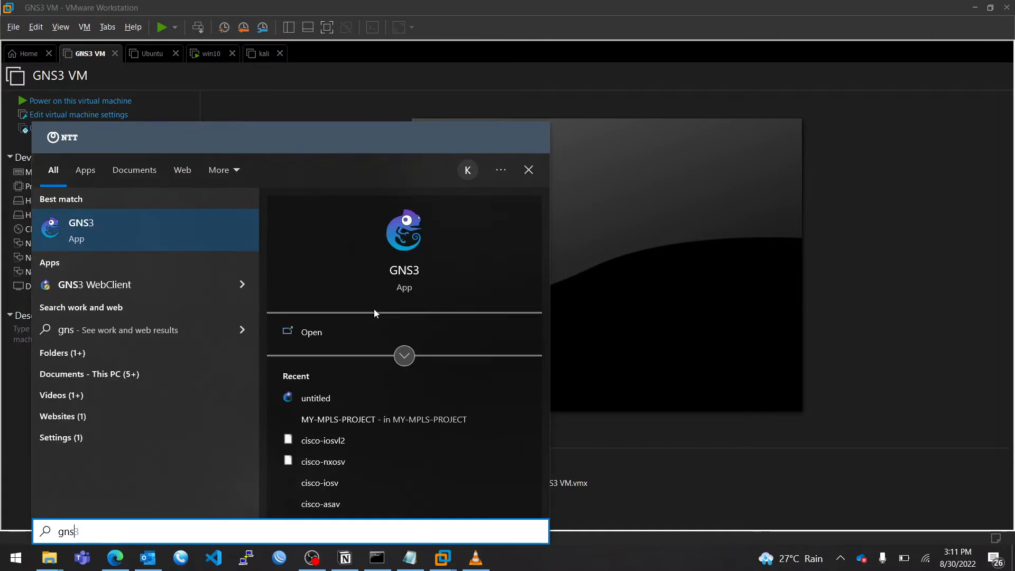
key(Return)
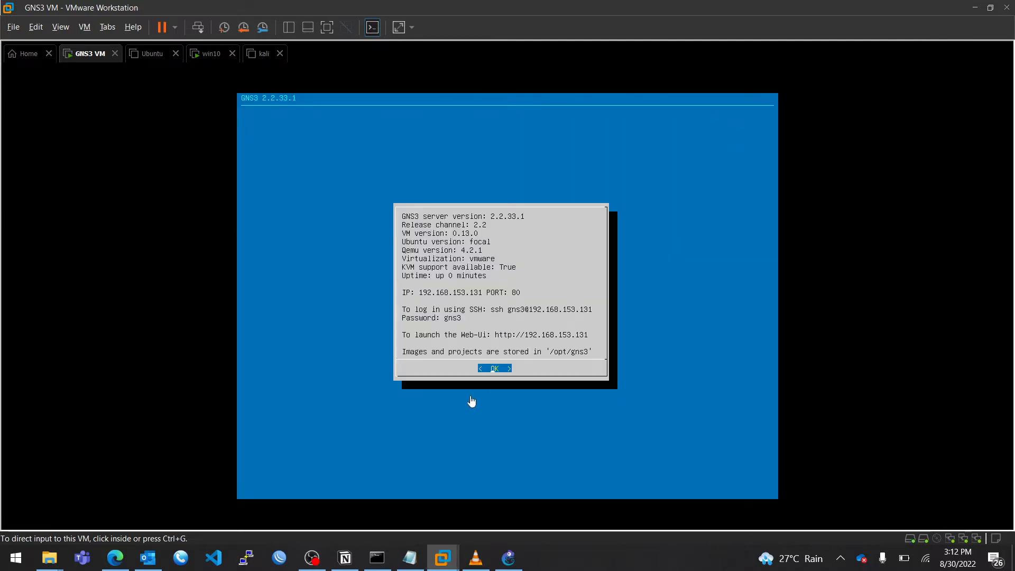
click(973, 8)
click(463, 292)
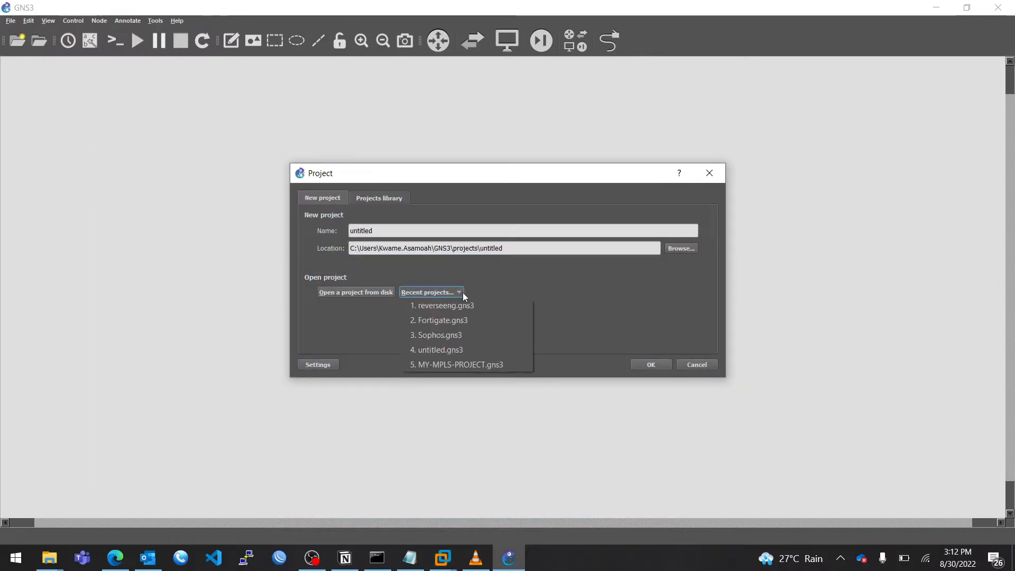
click(443, 349)
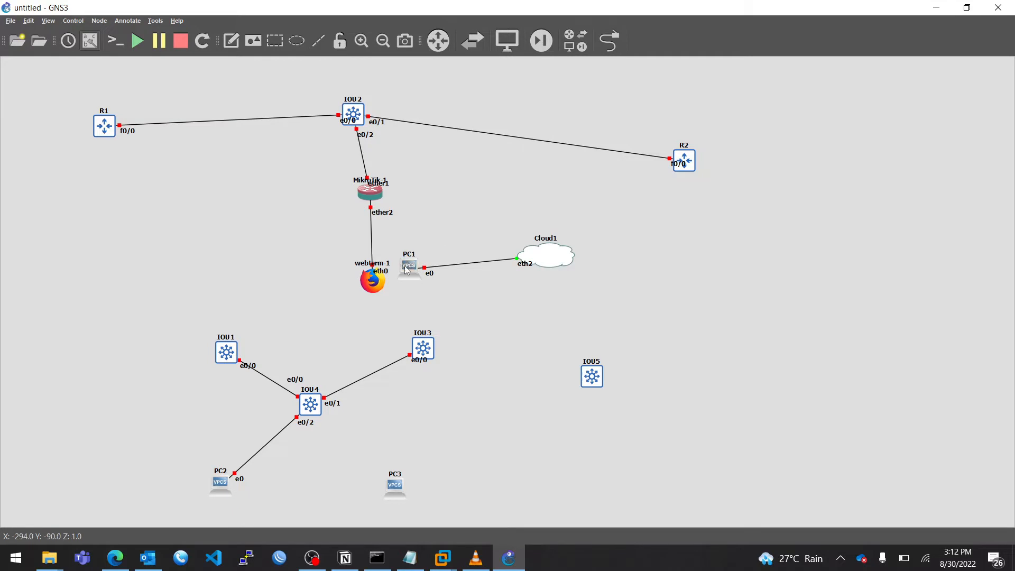
Move the IOU5 switch up beside Cloud1 and show the list of all available devices
mouse_move(592, 382)
drag(592, 381, 620, 297)
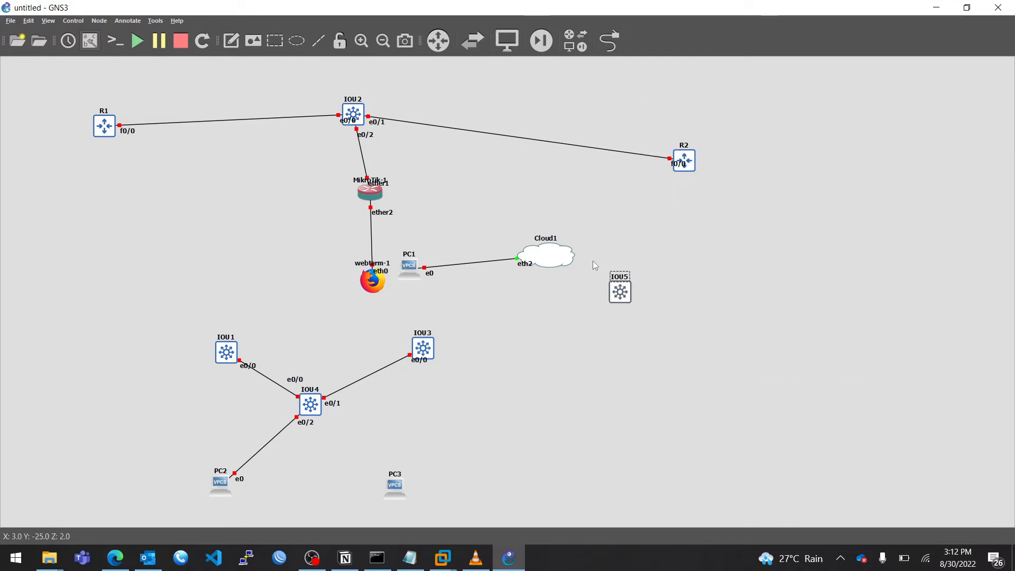
click(569, 51)
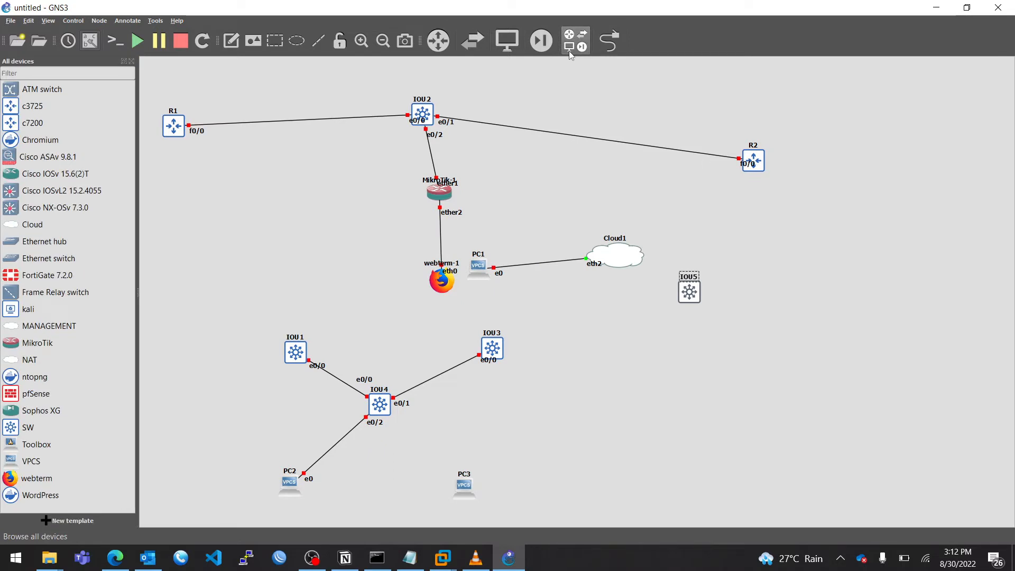
click(21, 327)
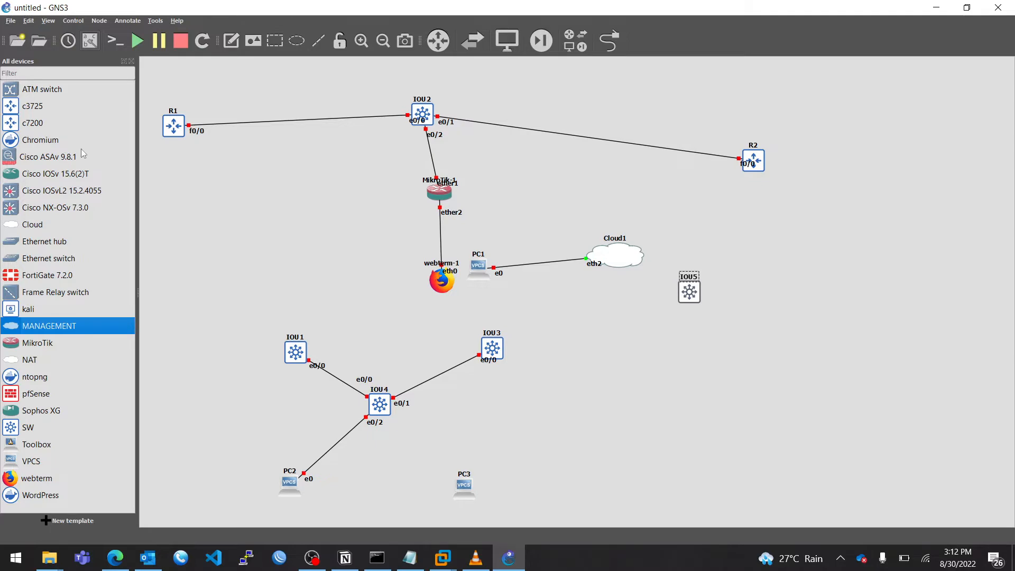
Inspect the Ethernet interfaces offered in the MANAGEMENT cloud node template and leave the preferences without saving
click(28, 21)
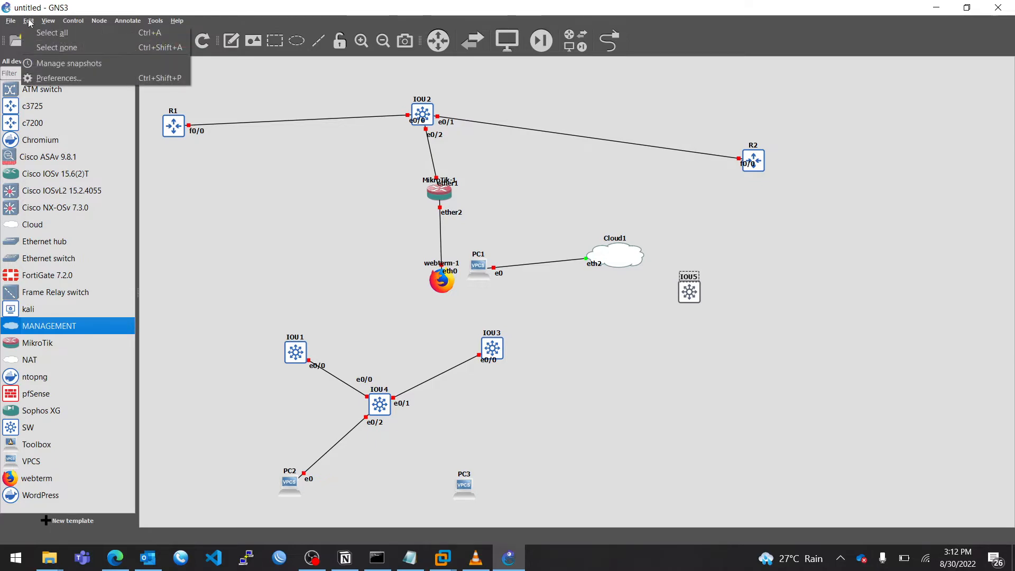
click(51, 75)
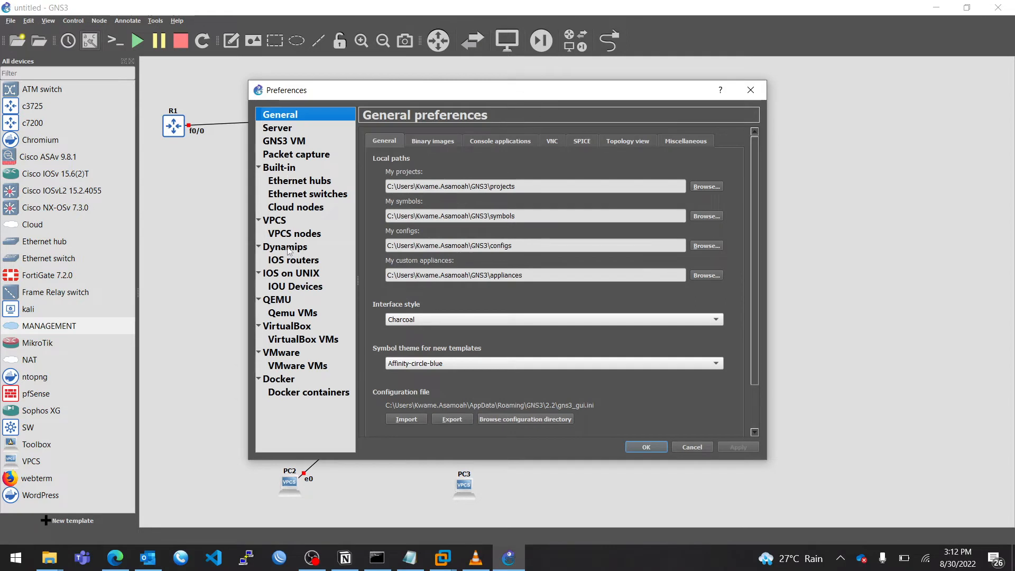
click(297, 208)
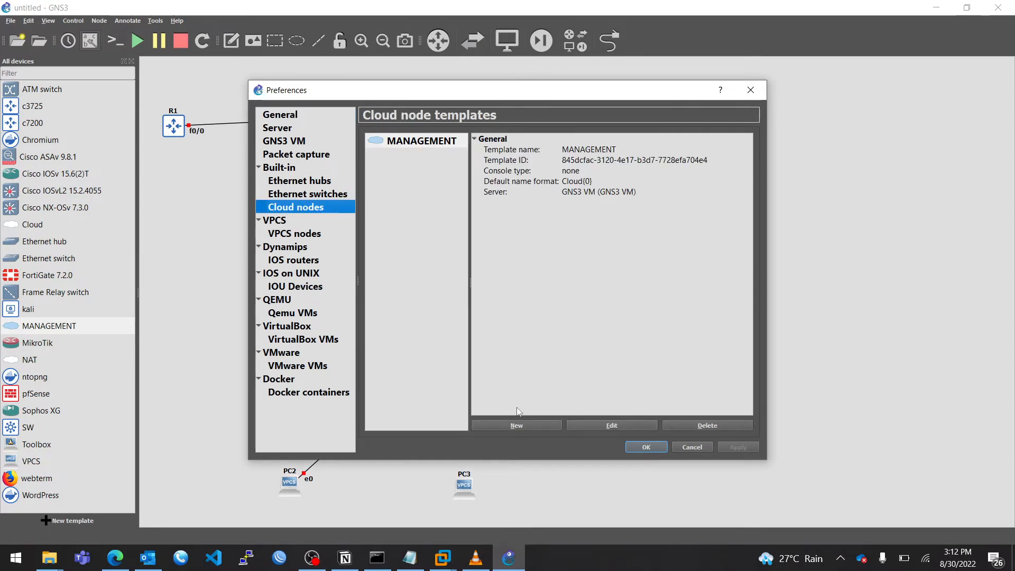
click(593, 425)
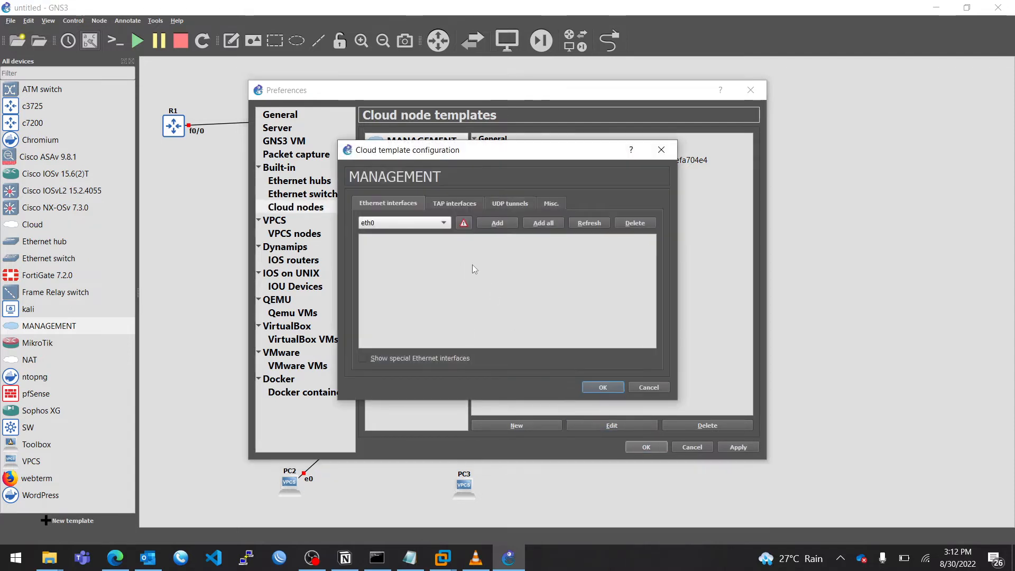
click(443, 222)
click(443, 226)
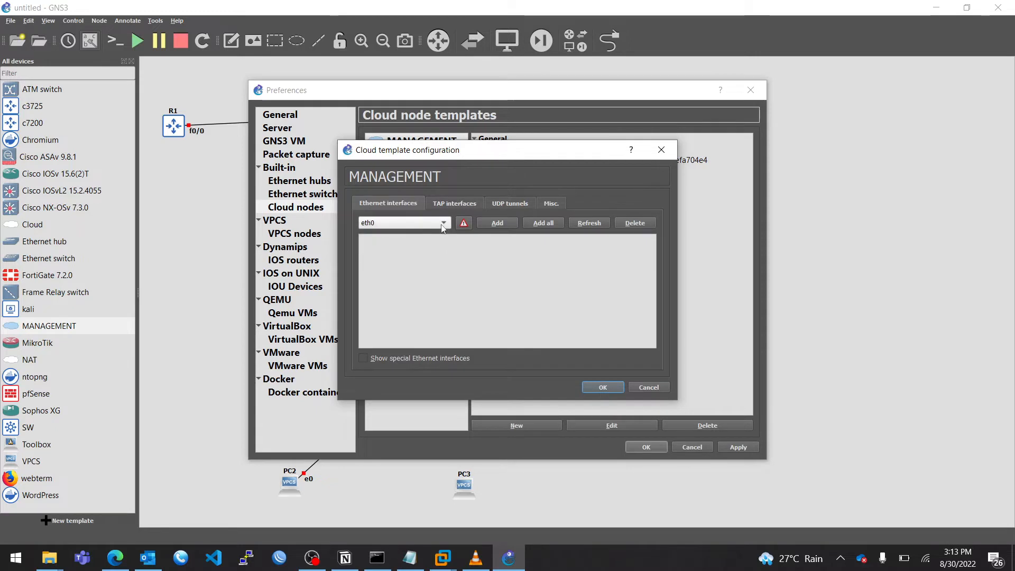
click(443, 224)
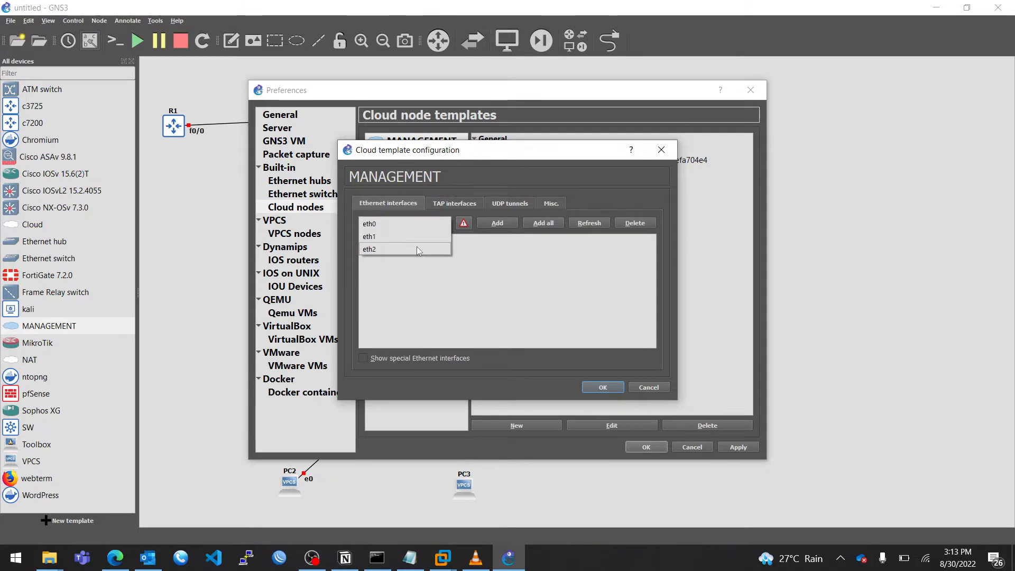
click(542, 350)
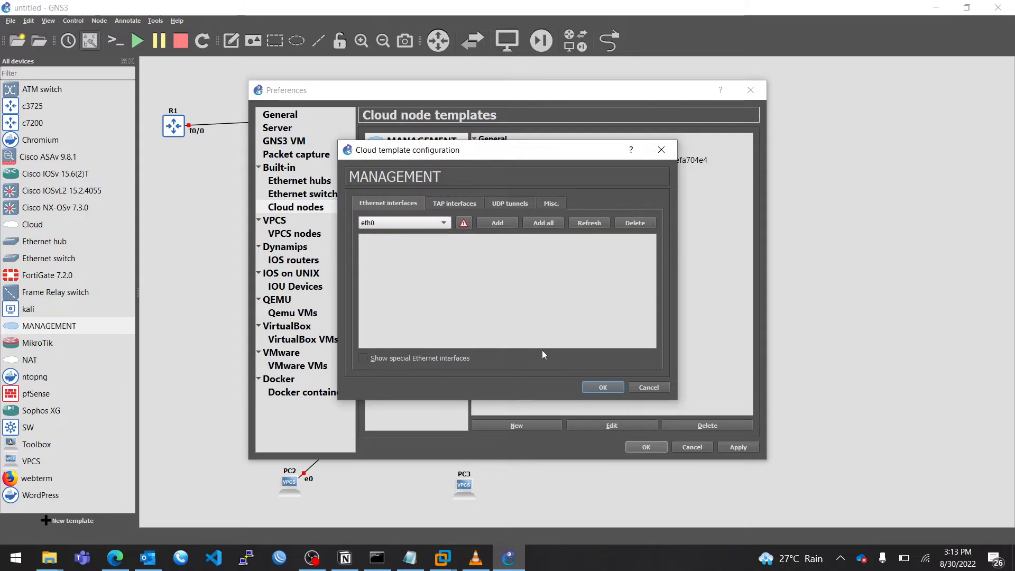
click(635, 387)
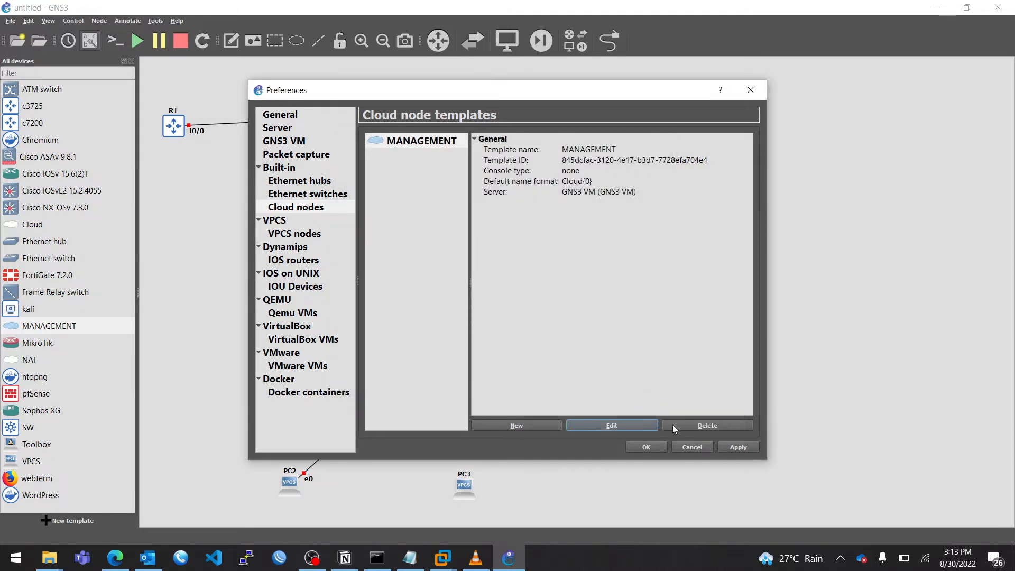
click(683, 447)
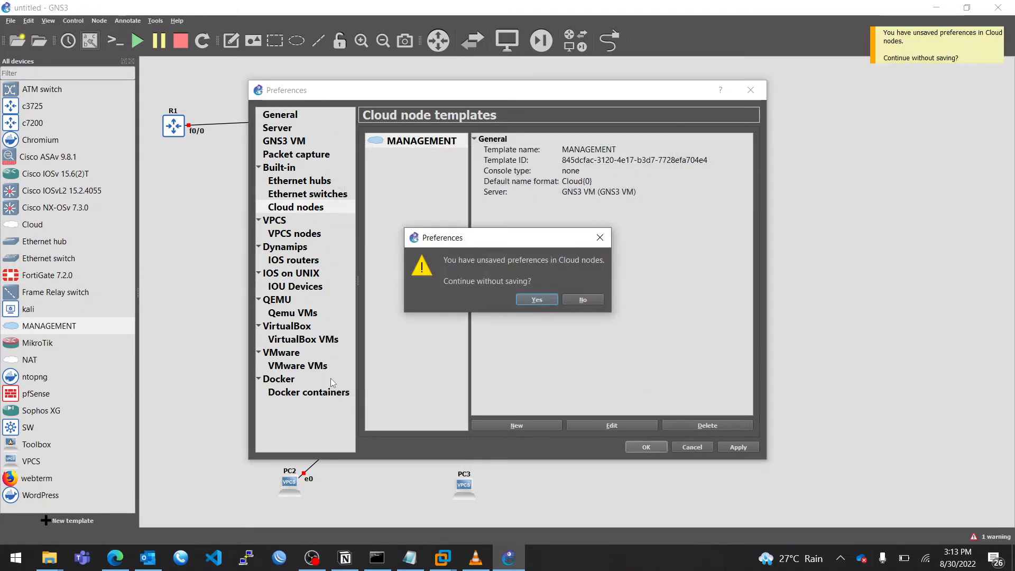
click(536, 299)
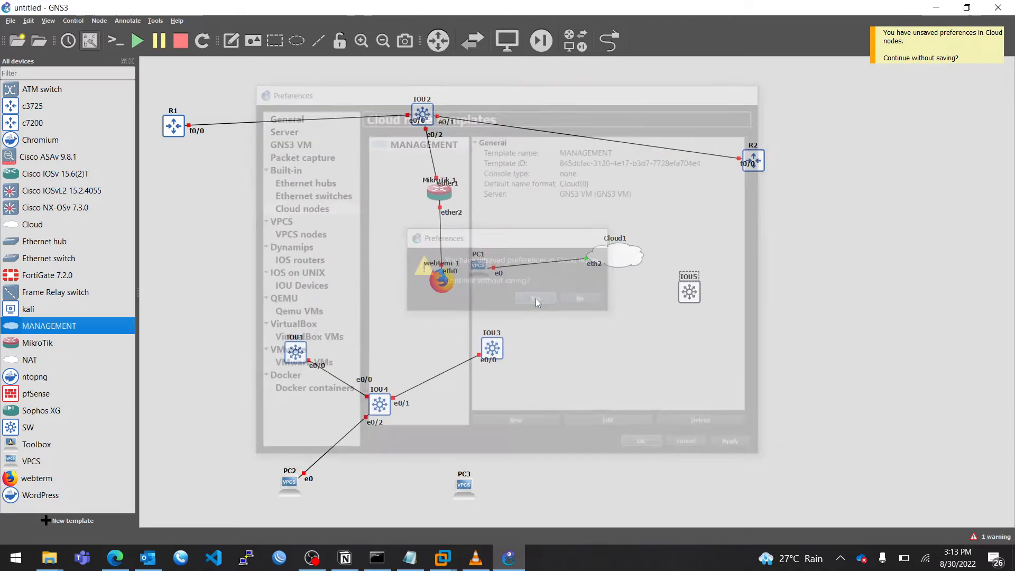
Place a MANAGEMENT cloud to the right of IOU5 and link IOU5's Ethernet0/0 to the cloud's eth2
drag(90, 325, 828, 243)
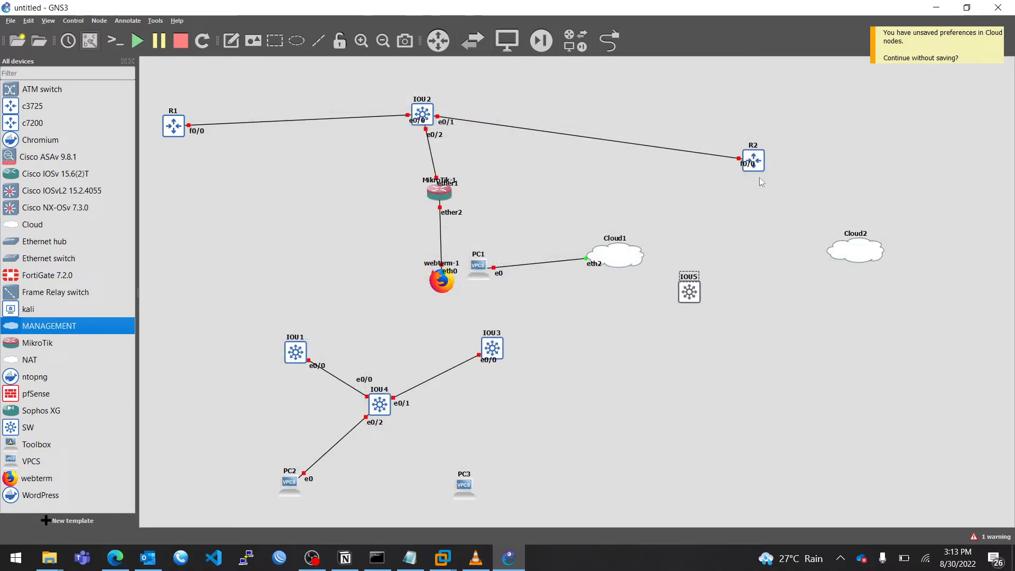
click(611, 41)
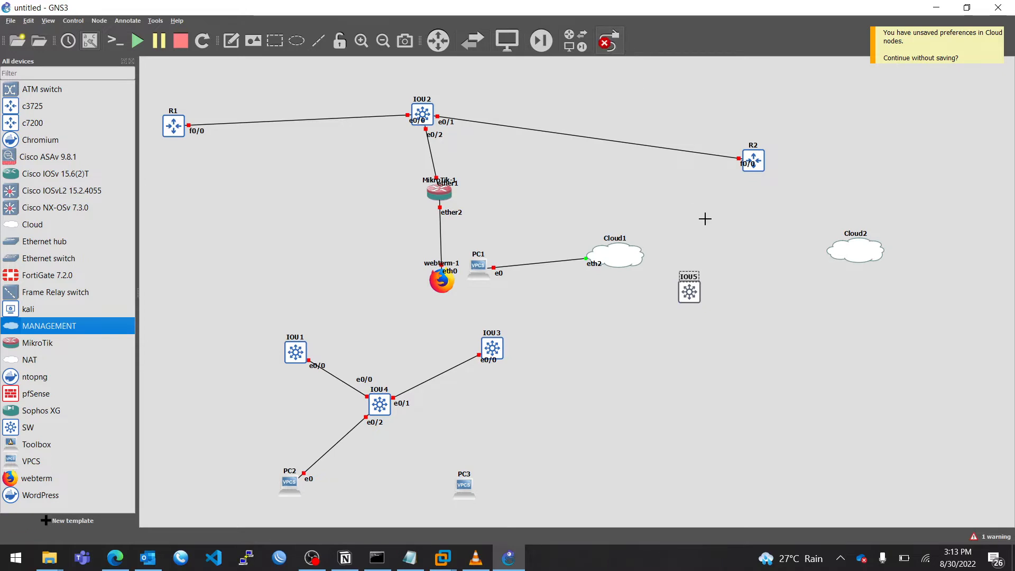
click(690, 290)
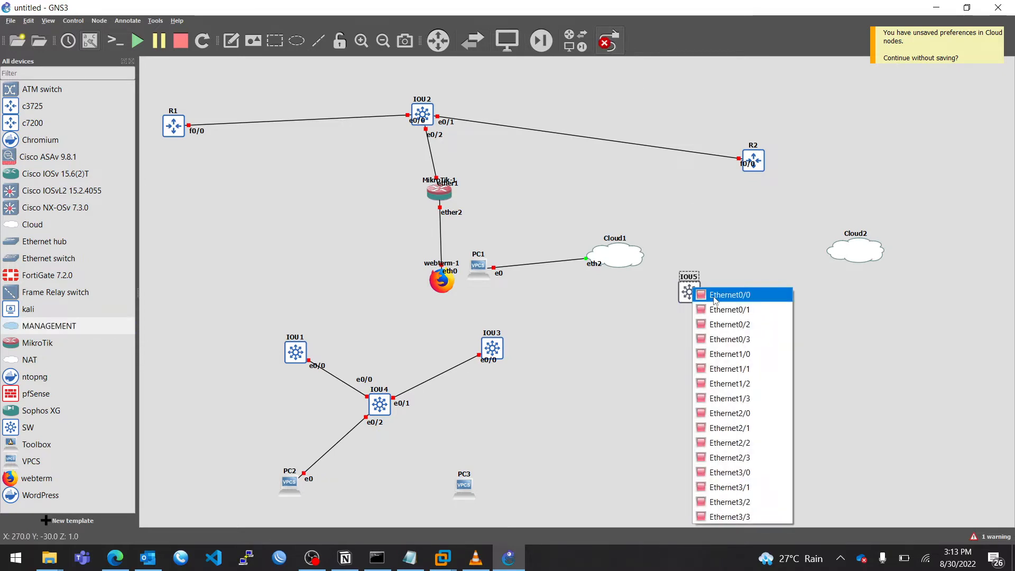
click(722, 294)
click(843, 259)
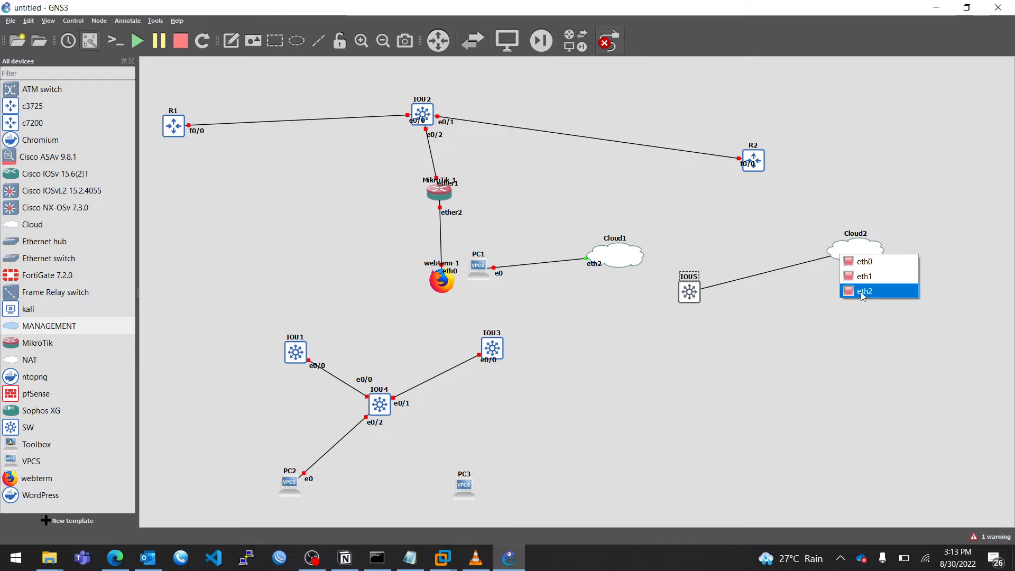
click(862, 292)
Start the IOU5 switch and open its console
right_click(698, 294)
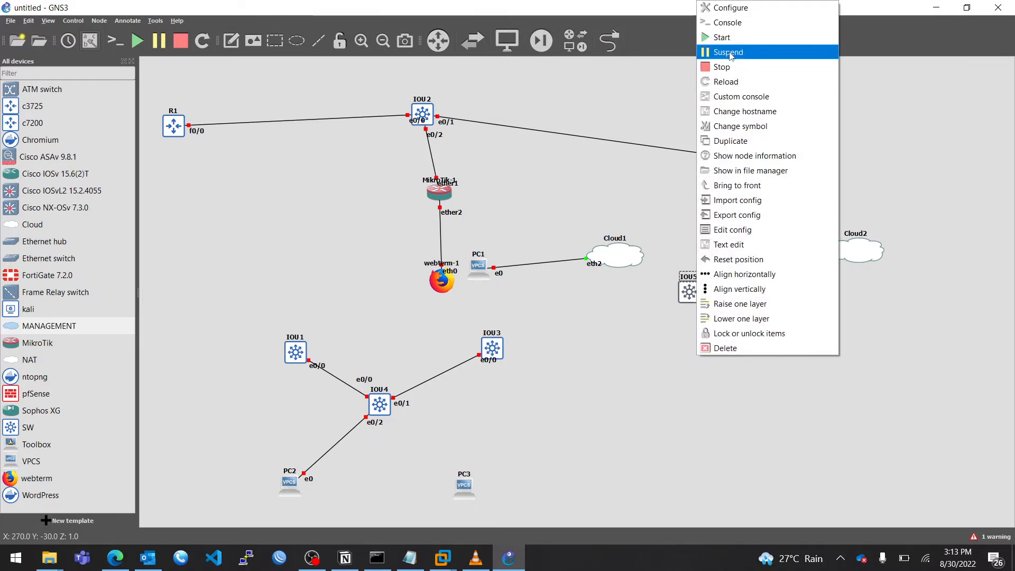
click(728, 39)
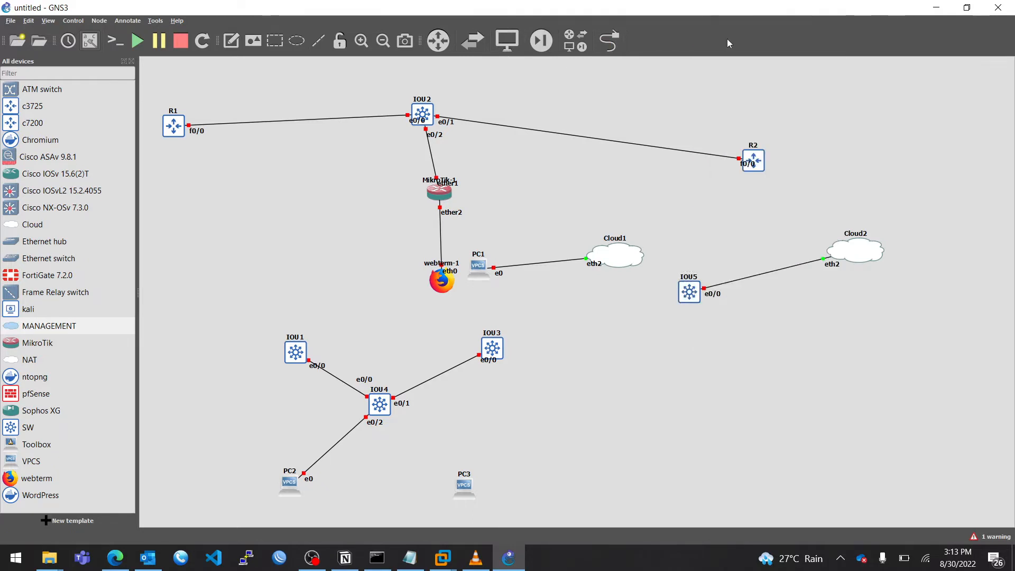
right_click(693, 295)
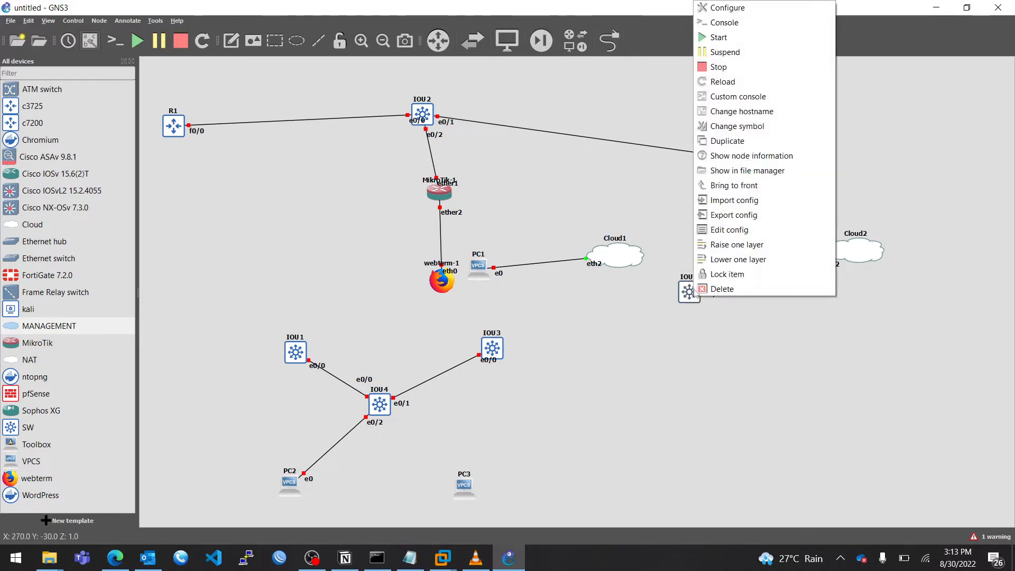
click(732, 24)
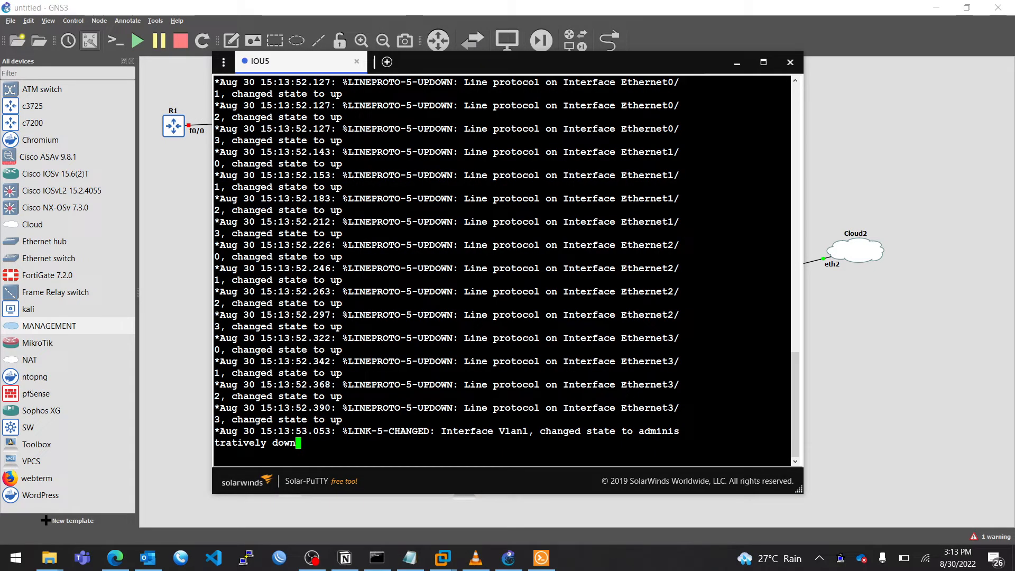
Enter global configuration mode on IOU5 and open the VLAN 1 interface for configuration
key(Return)
text(conf t)
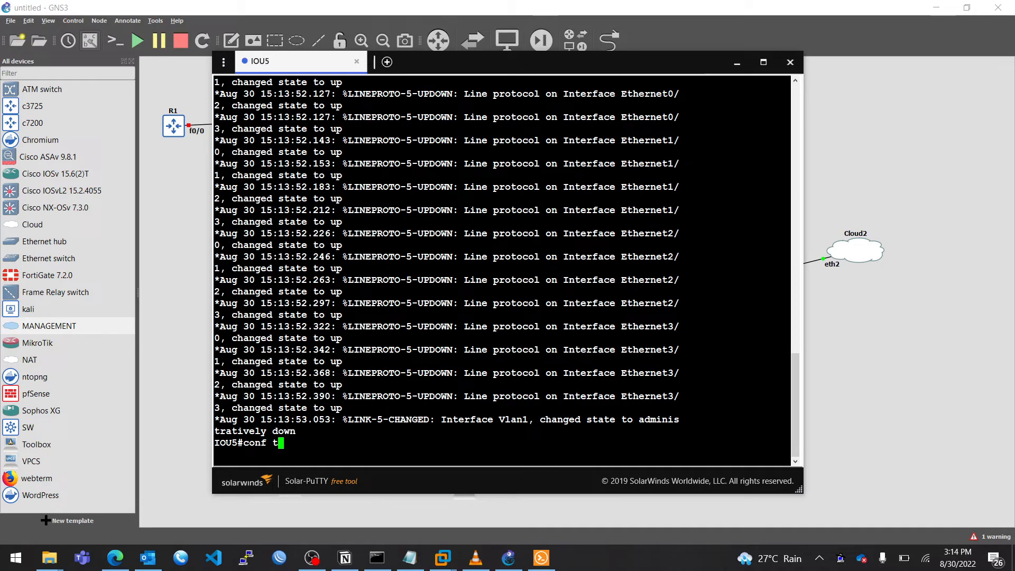
key(Return)
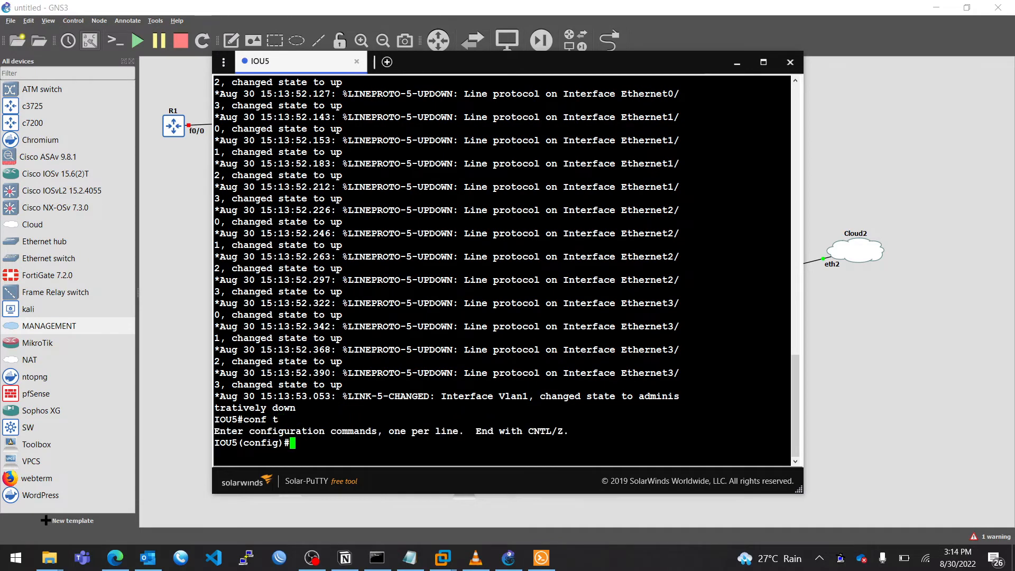
text(int v)
key(Tab)
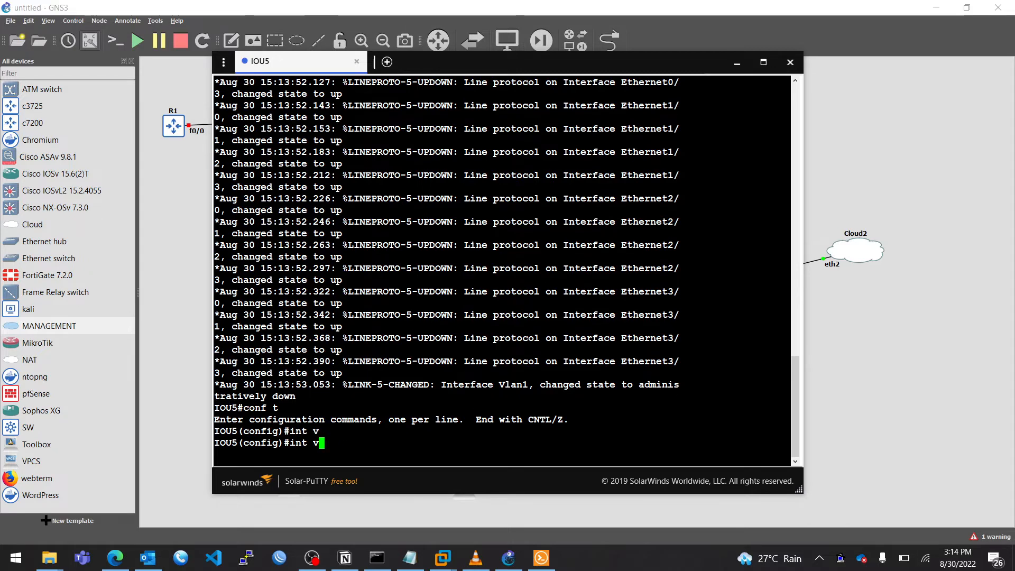
text(la)
key(Tab)
text(n 1)
key(Return)
Assign the IP address 192.168.137.2 with mask 255.255.255.0 to the VLAN 1 interface
text(ip add)
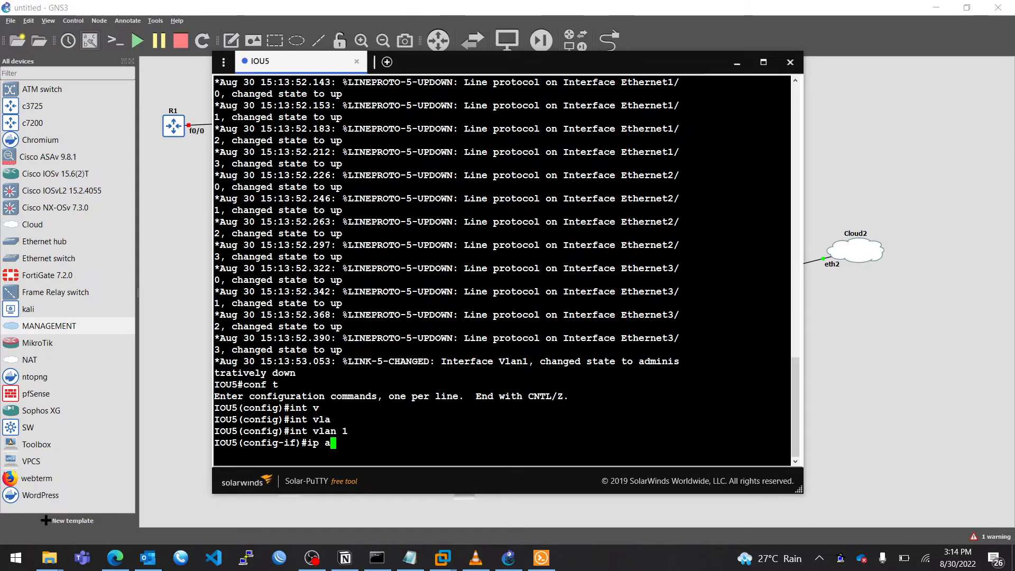
key(Tab)
text(192.16)
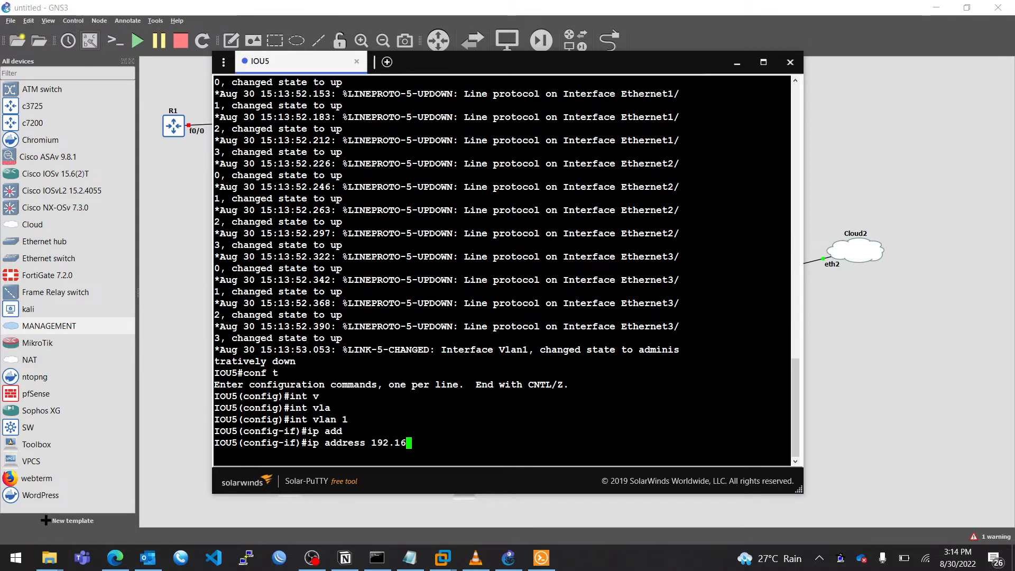
text(8.137.)
text(2)
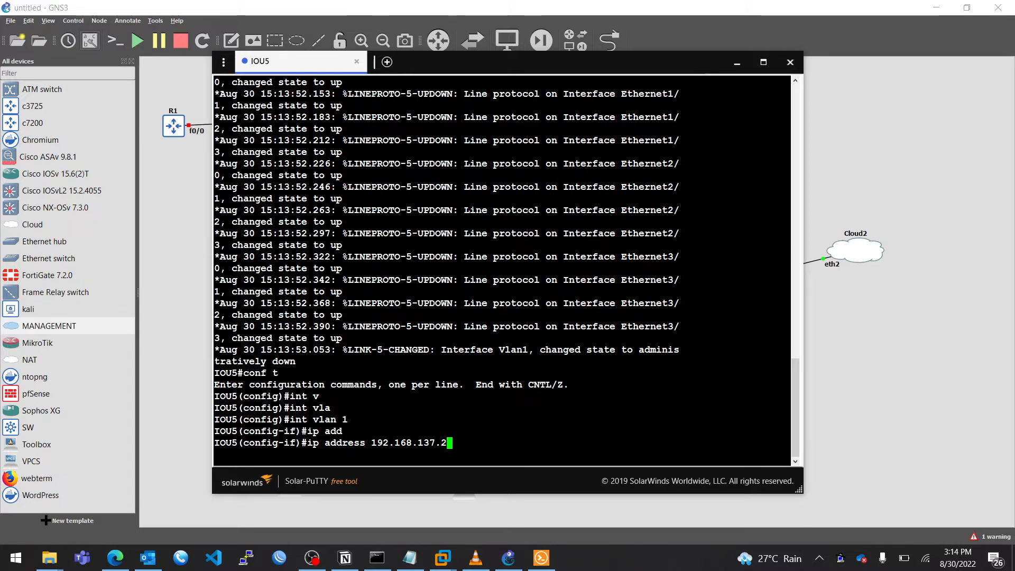
text( 255.255.255.0)
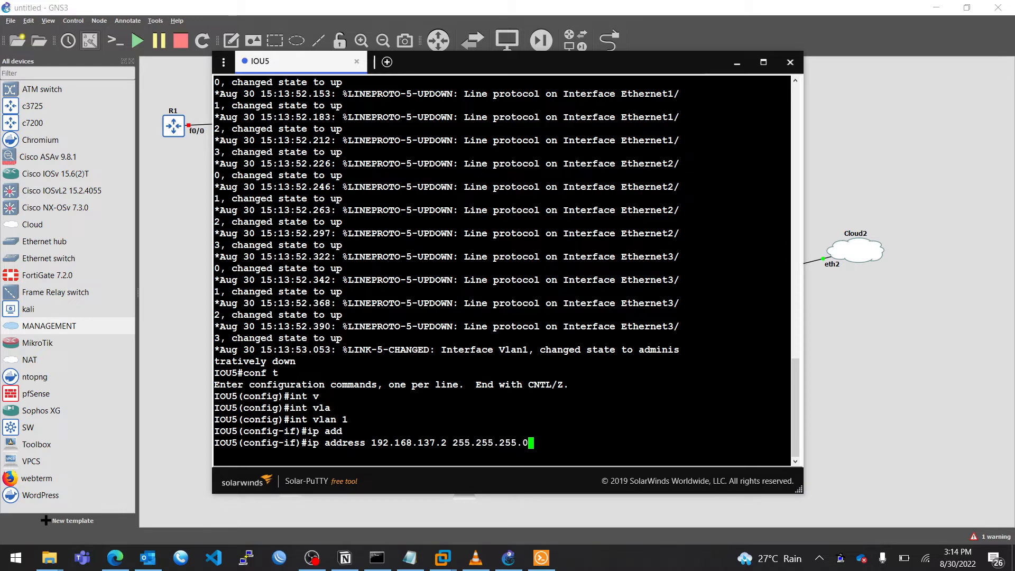
key(Return)
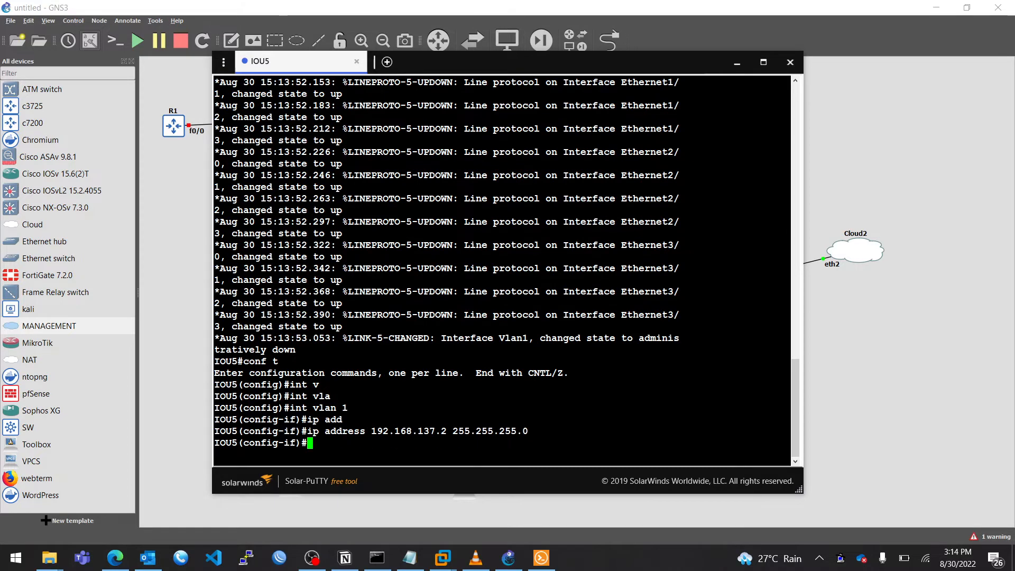
Enable the VLAN 1 interface with no shut and return to privileged mode
text(no shut)
key(Return)
text(end)
key(Return)
Show the brief IP interface summary on IOU5 to check the VLAN 1 address and status
text(sh ip)
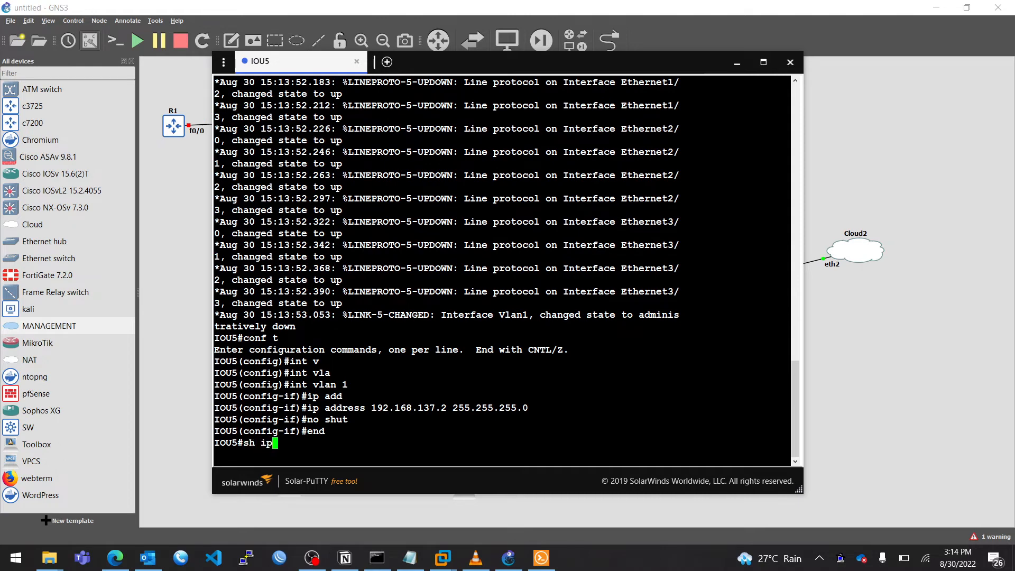
text( in  v)
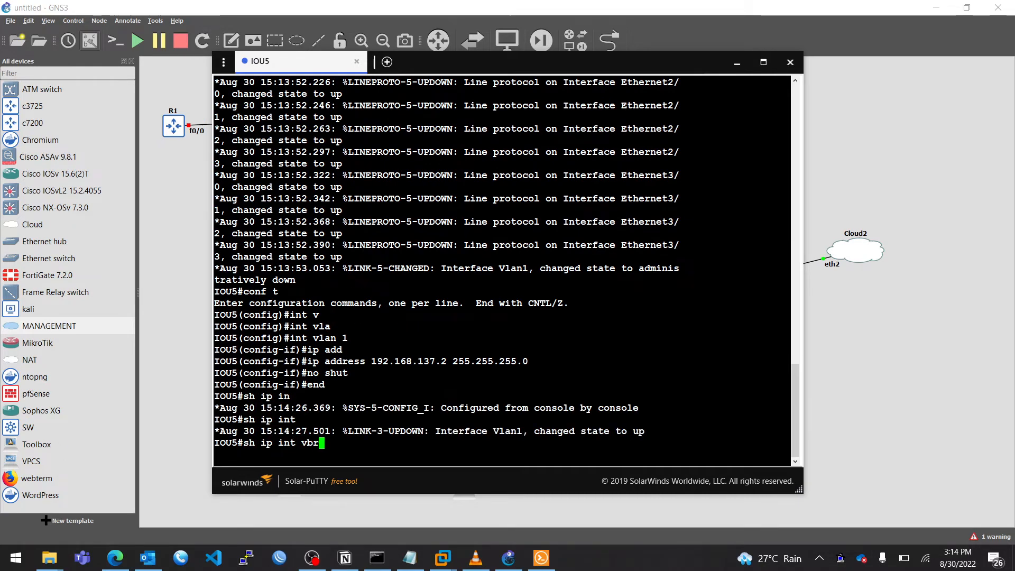
key(BackSpace)
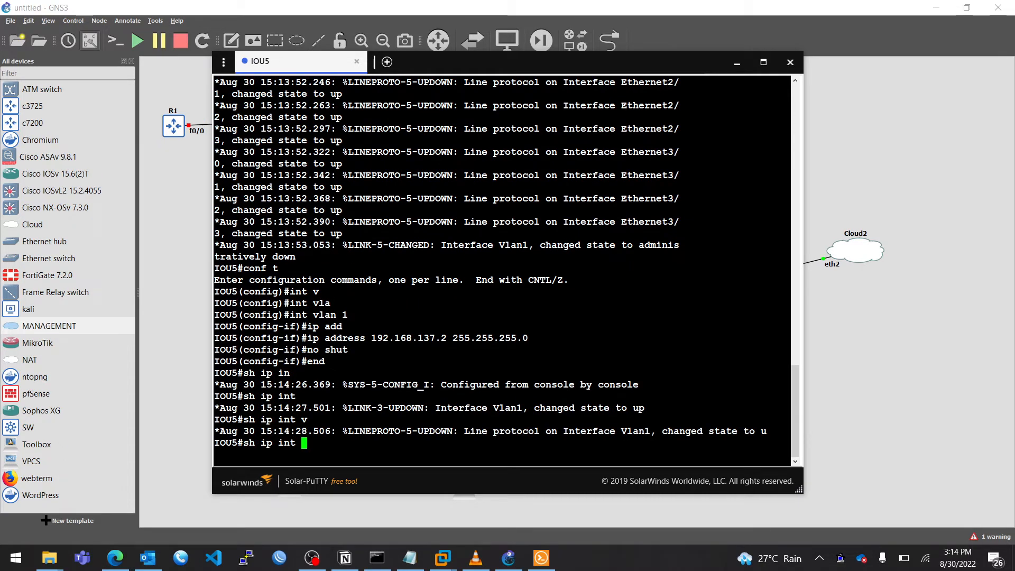
text(br)
key(Return)
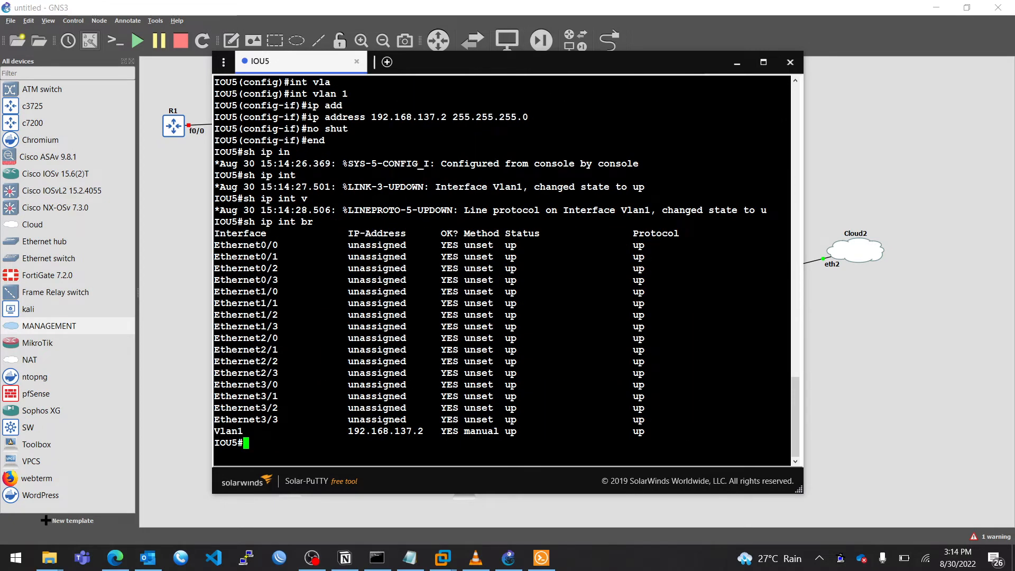
Ping the host address 192.168.137.1 from the IOU5 switch
text(ping 192.16)
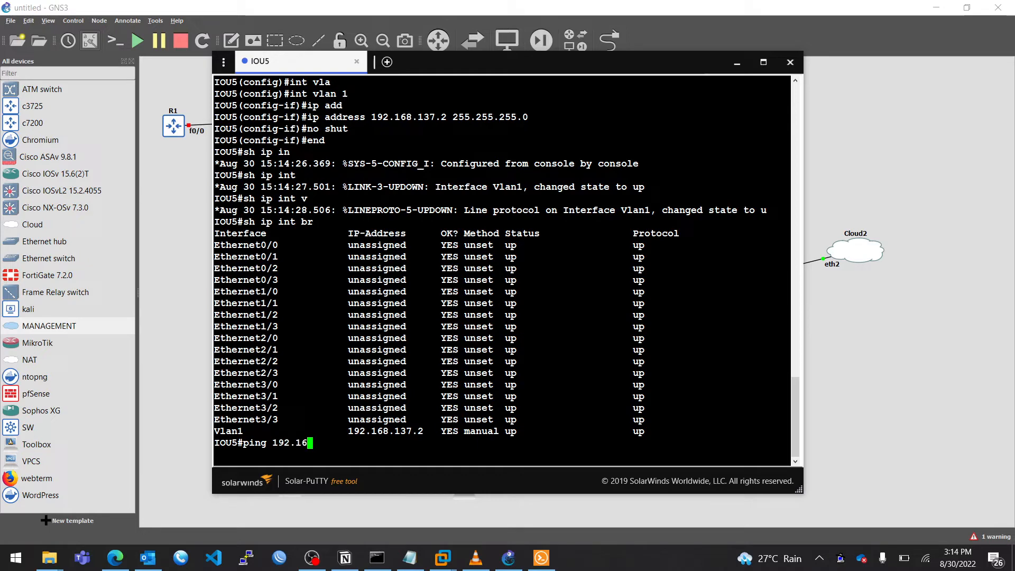
text(8.137.1)
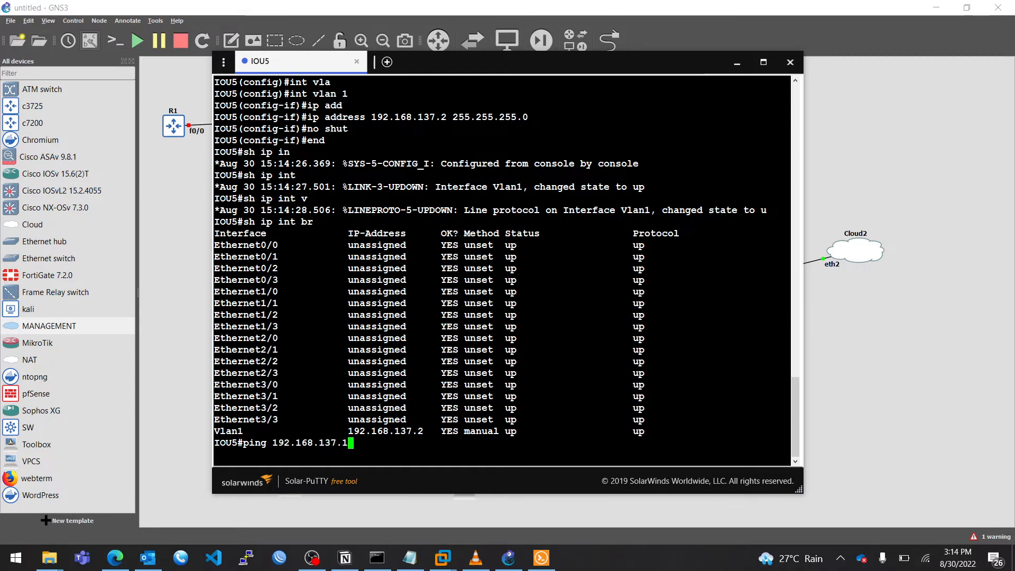
key(Return)
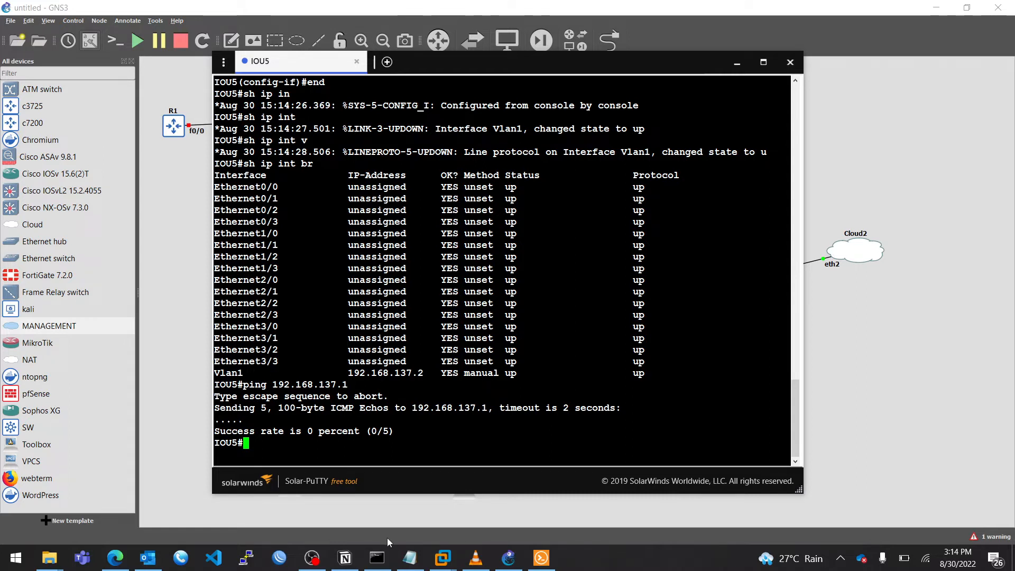
Switch to the Windows Command Prompt and ping the switch at 192.168.137.2 twice
click(385, 560)
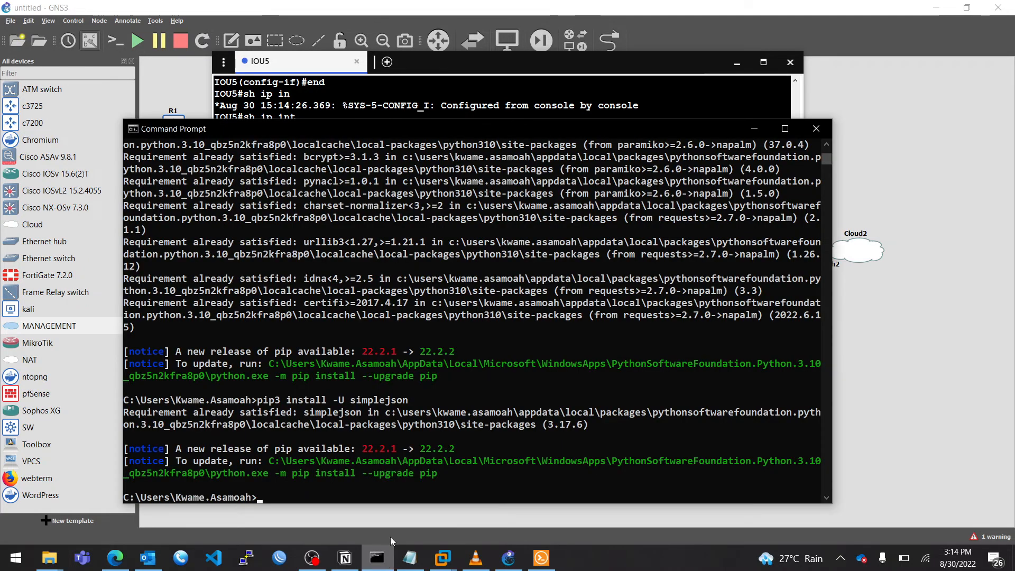
text(ping )
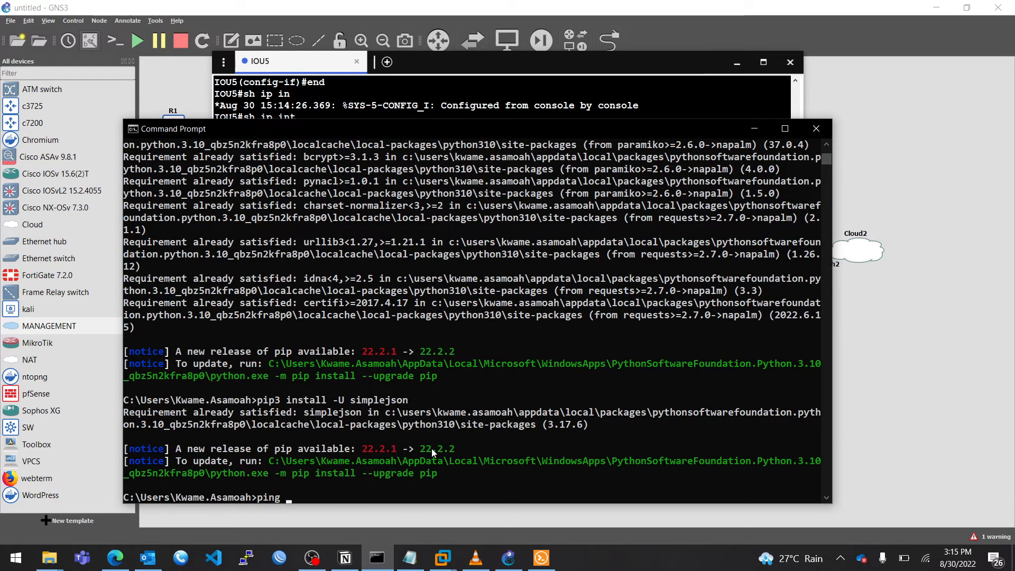
text(192.168.137.2)
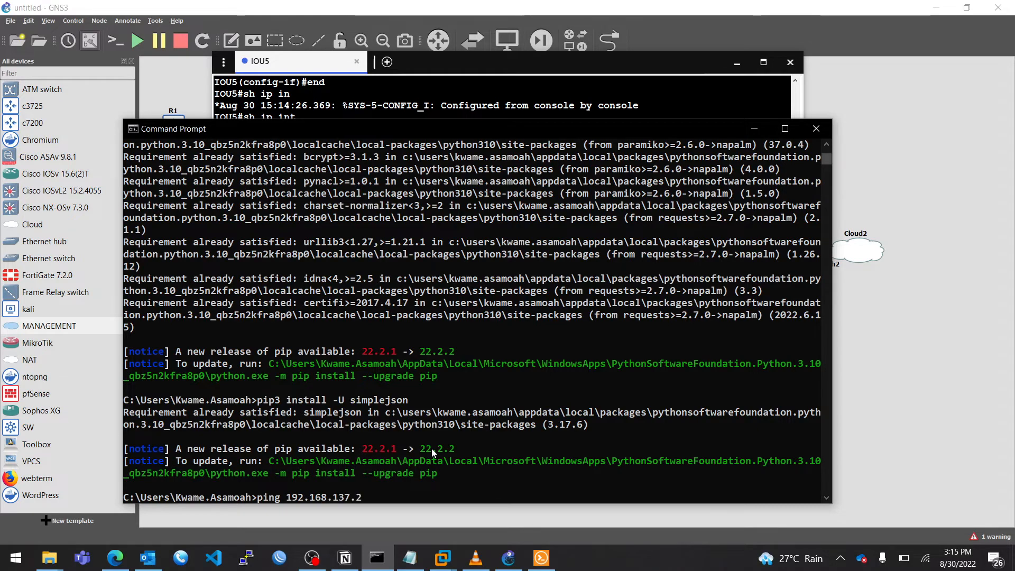
key(Return)
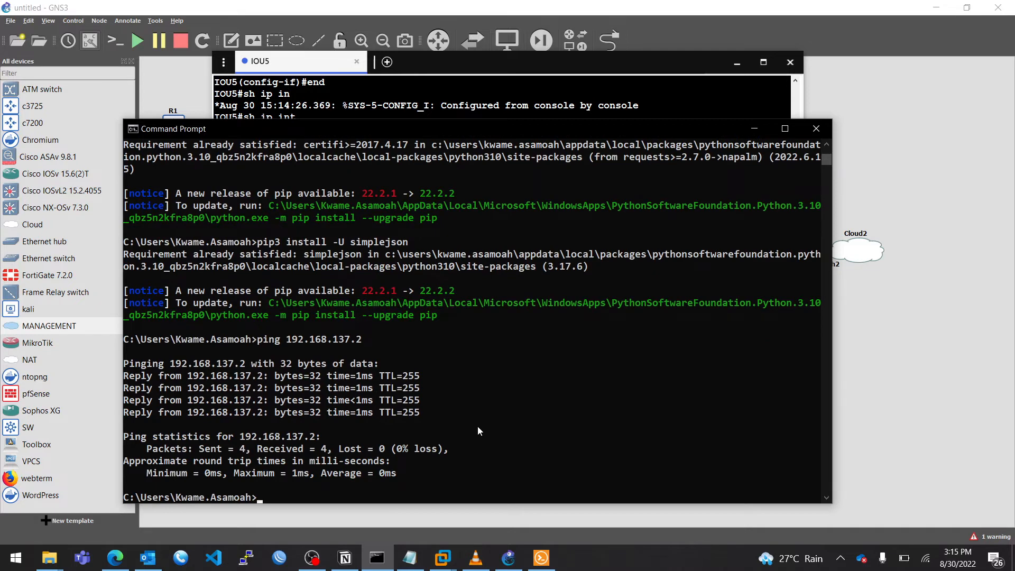
key(Up)
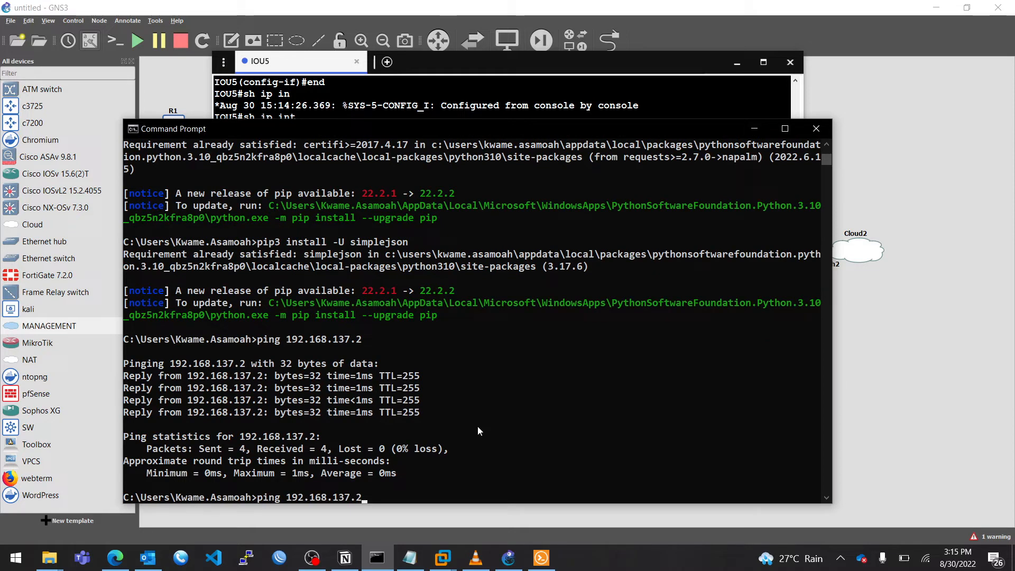
key(Return)
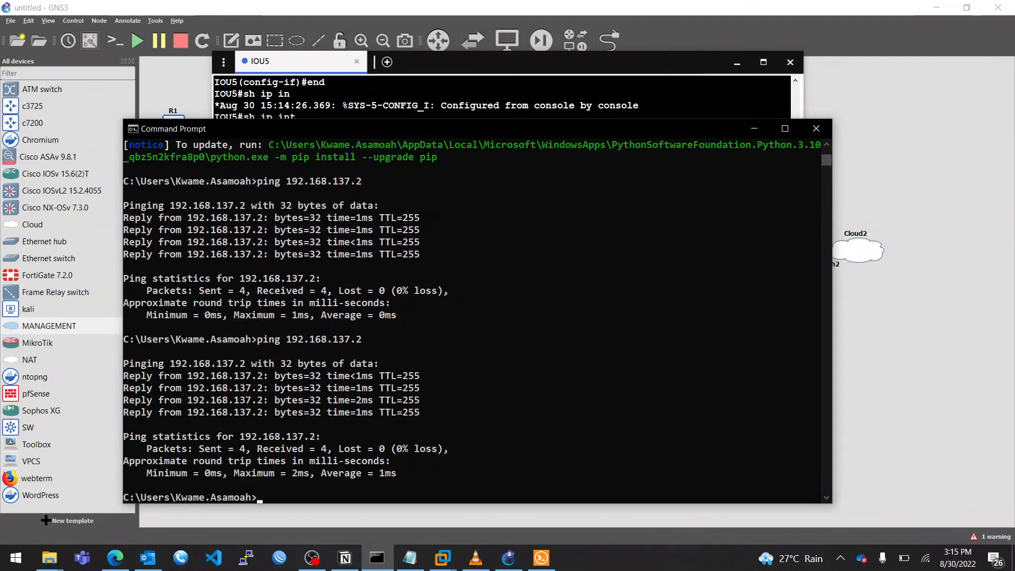
Switch back to the IOU5 console and begin an IP debugging command with debug ip
key(alt+Tab)
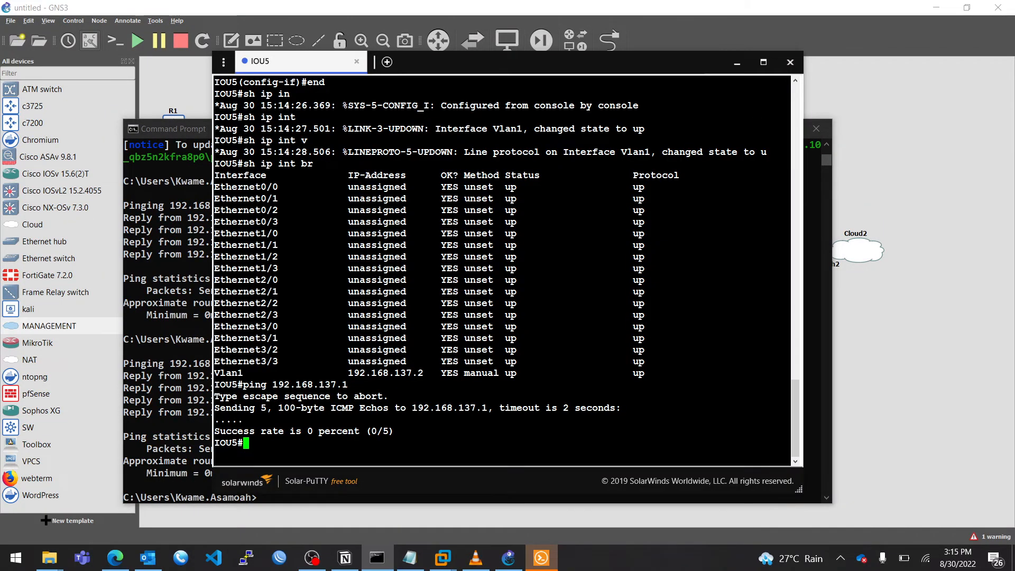
text(deu)
key(Return)
text(deb)
key(Tab)
text(ip )
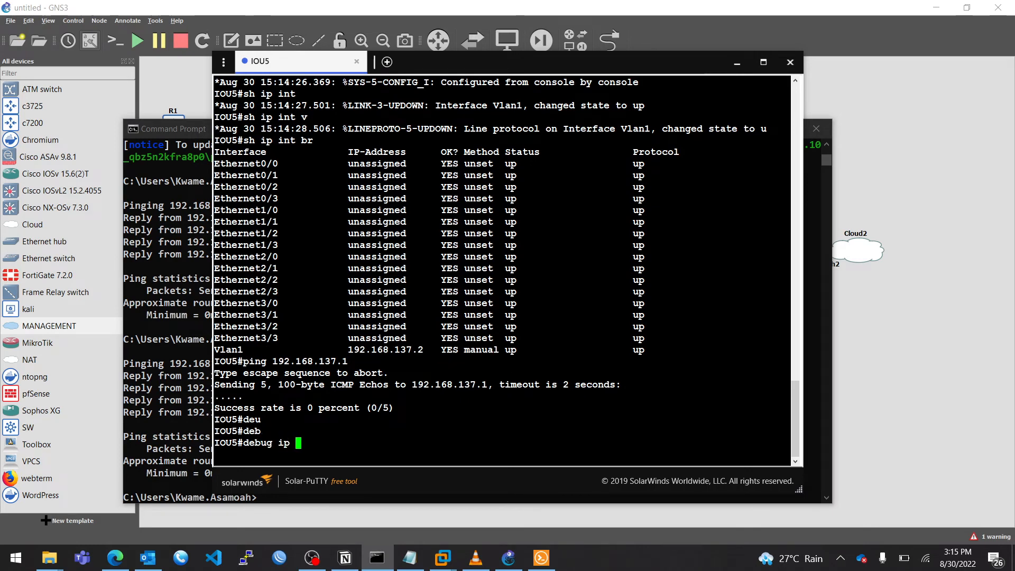
text(pac)
key(Tab)
text(i)
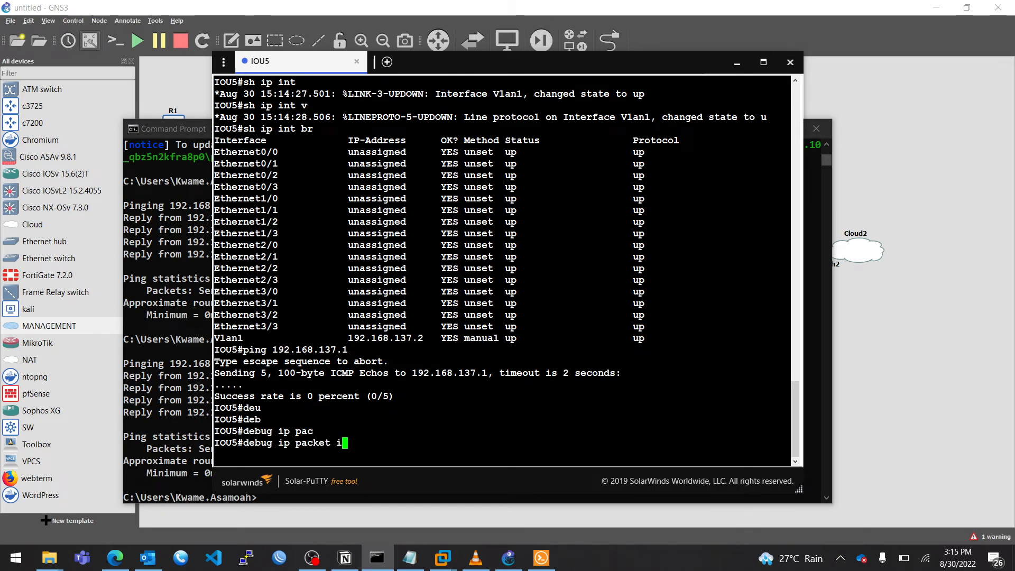
key(Tab)
text(c)
key(Tab)
text(m)
key(Tab)
key(BackSpace)
key(BackSpace)
key(BackSpace)
key(BackSpace)
key(BackSpace)
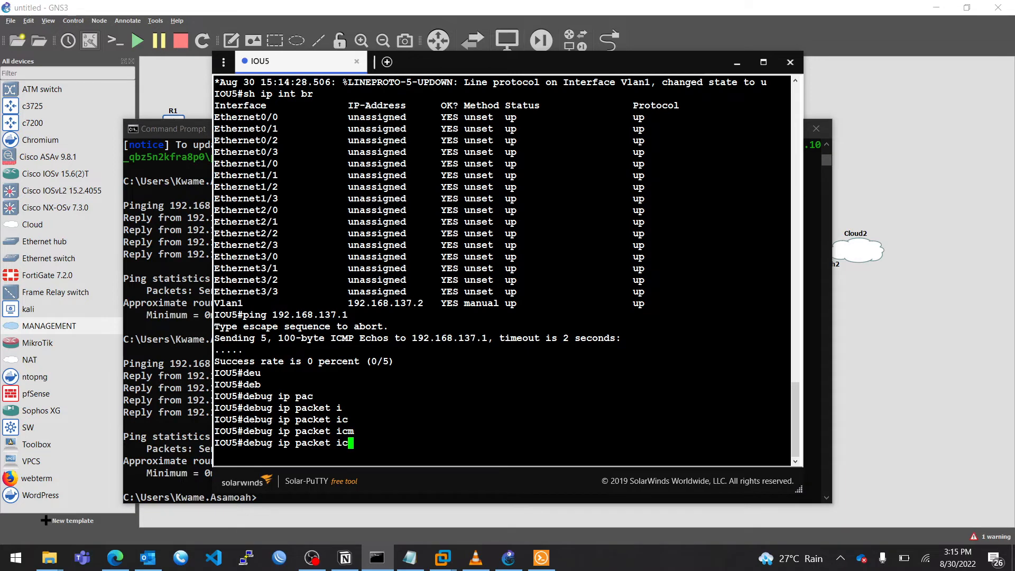
key(BackSpace)
key(BackSpace)
key(BackSpace)
key(BackSpace)
key(BackSpace)
Complete the command as debug ip icmp and run it to turn on ICMP debugging on IOU5
text(icm)
key(Tab)
text(pa)
key(Tab)
text(c)
key(Tab)
key(BackSpace)
key(BackSpace)
key(BackSpace)
key(Return)
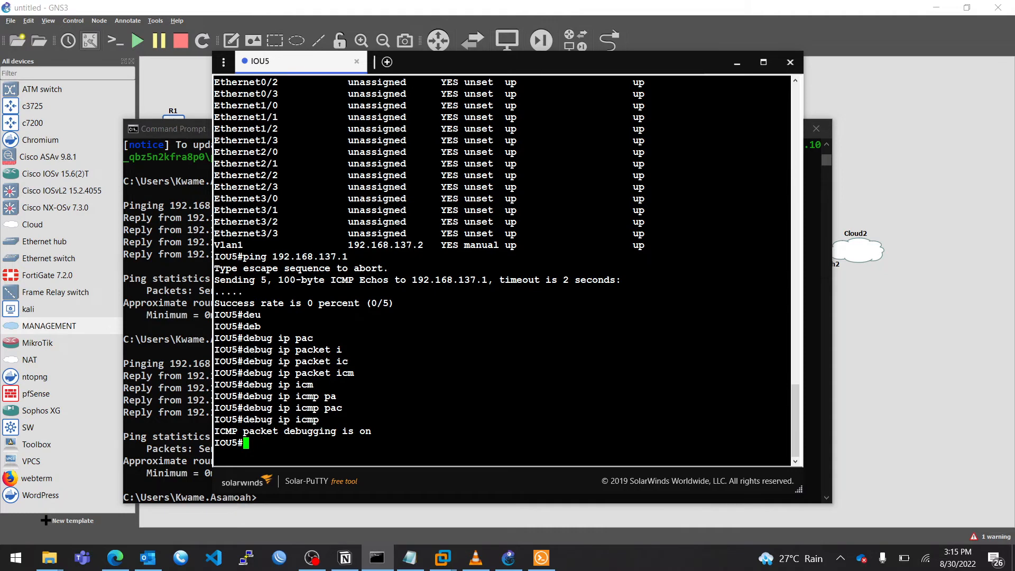
Place the Command Prompt beside the IOU5 console and ping 192.168.137.2 again to watch for ICMP debug messages
click(139, 306)
drag(372, 128, 743, 105)
click(774, 211)
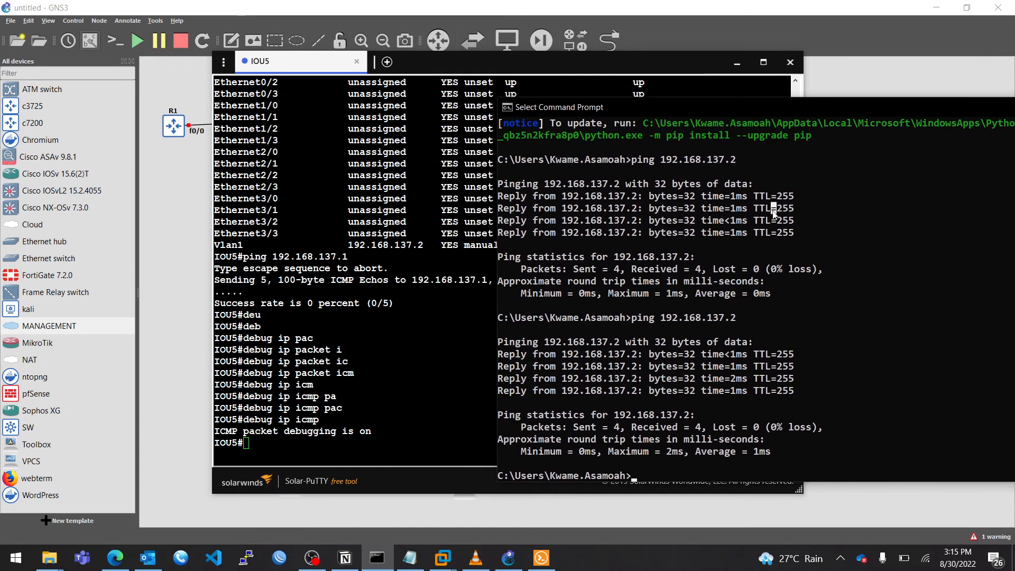
key(Up)
key(Return)
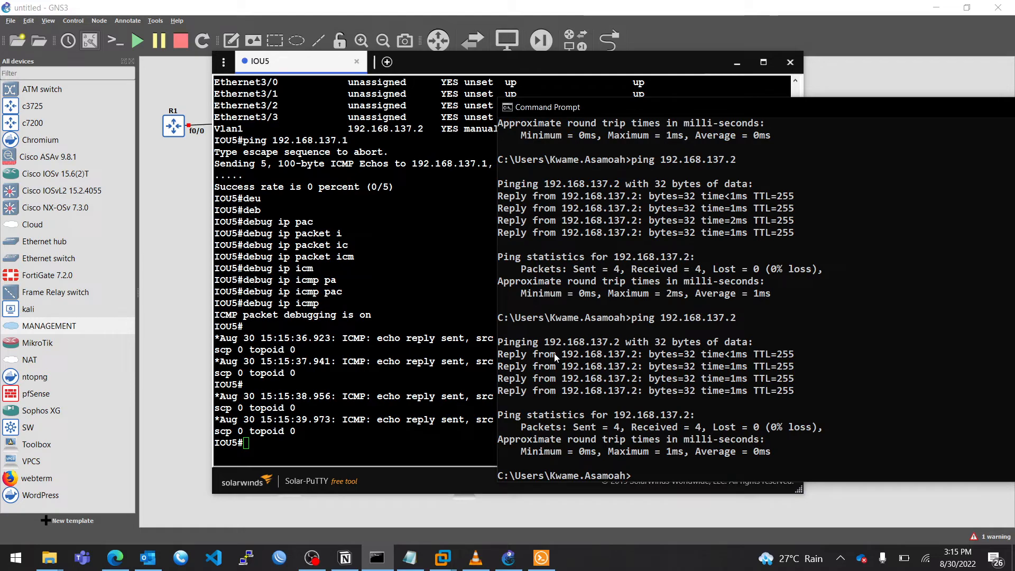
click(317, 557)
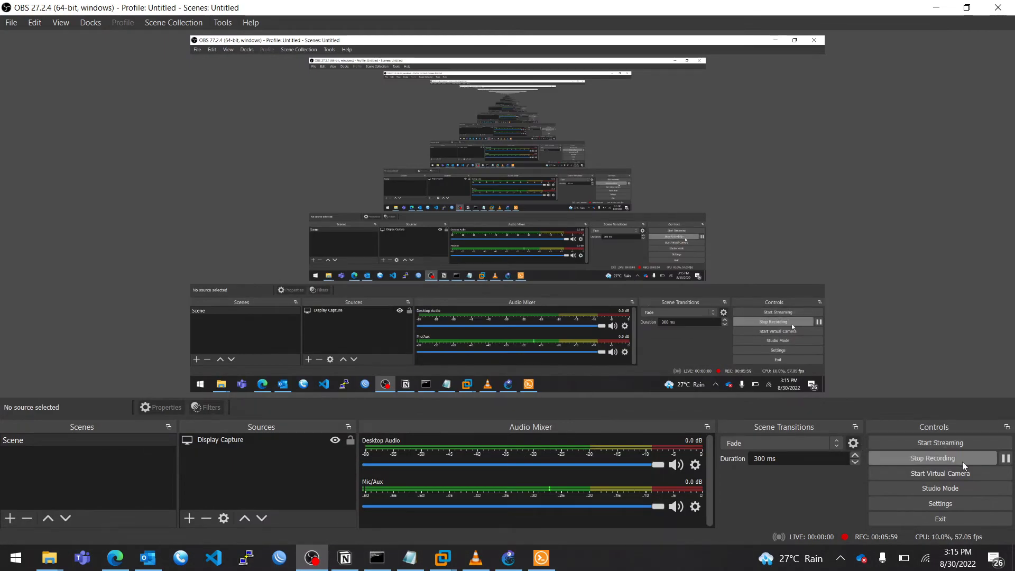
click(1005, 459)
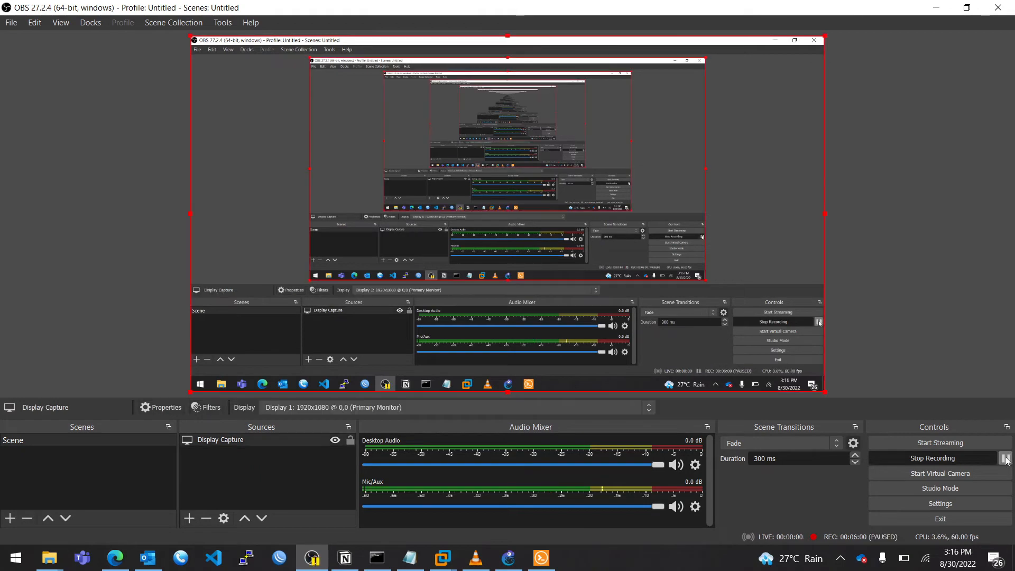
click(936, 8)
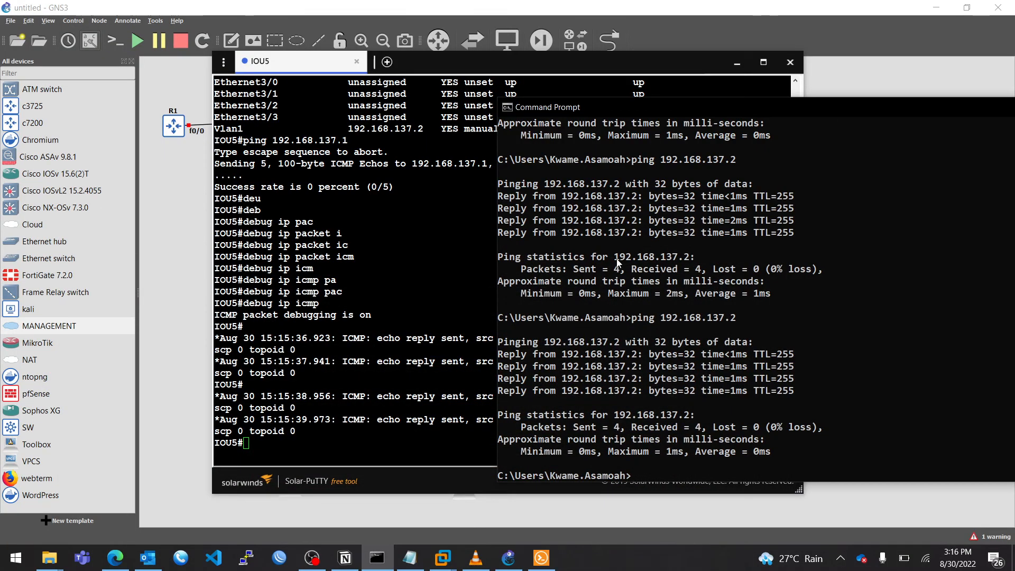
Review the ICMP debug output on IOU5, repeat the host's ping to 192.168.137.2, and check the console for new entries
click(447, 338)
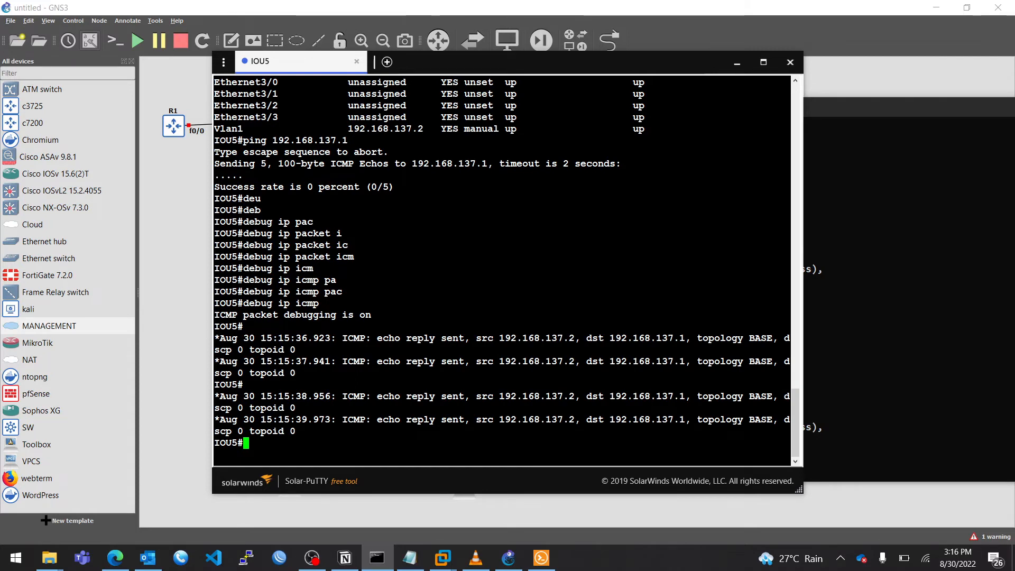
click(839, 312)
key(Up)
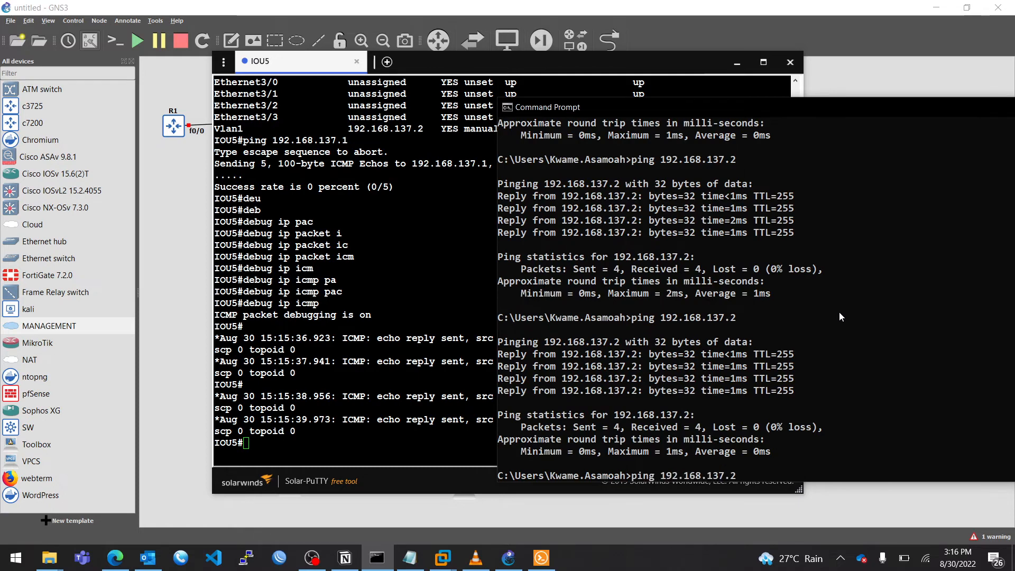
key(Return)
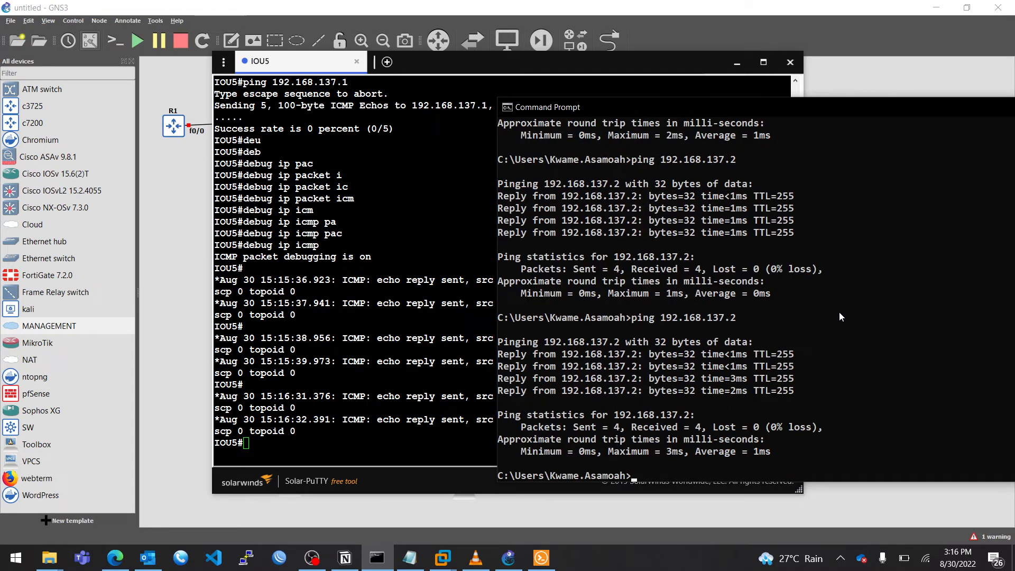
key(alt+Tab)
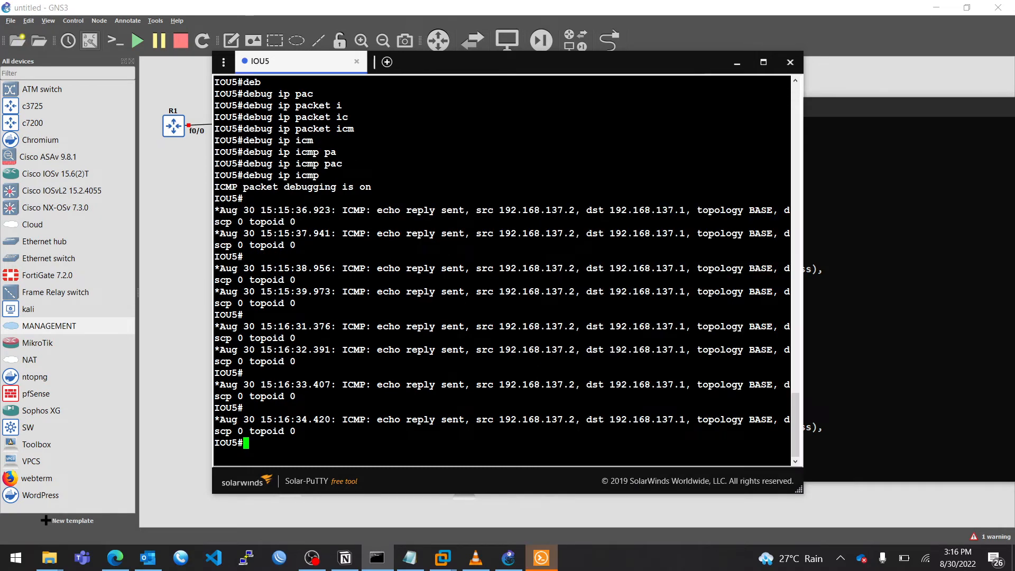
Ping 192.168.137.1 from the IOU5 console and repeat the host's ping to 192.168.137.2 in the Command Prompt
text(ping 192.168.137.1)
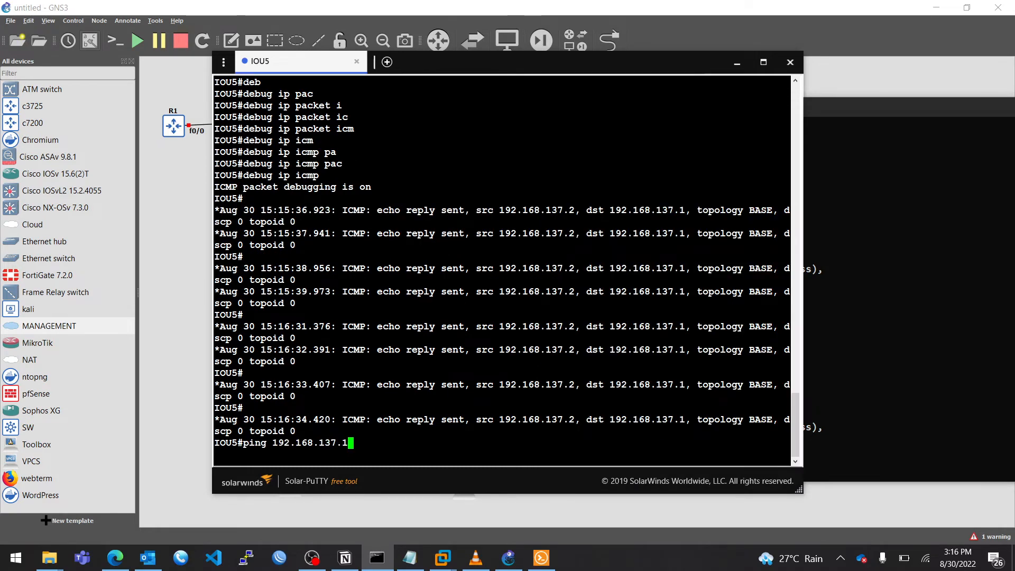
key(Return)
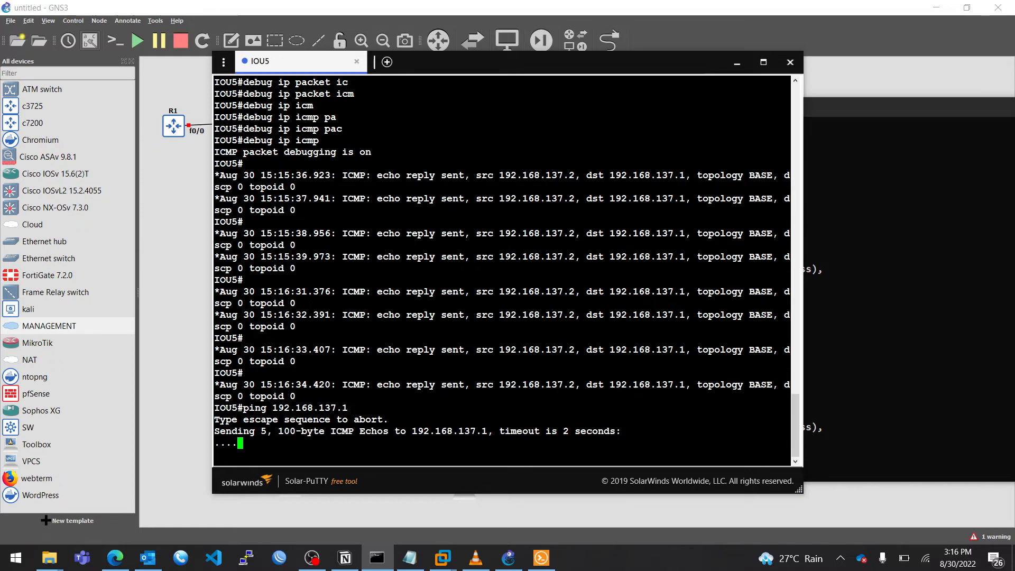
click(823, 427)
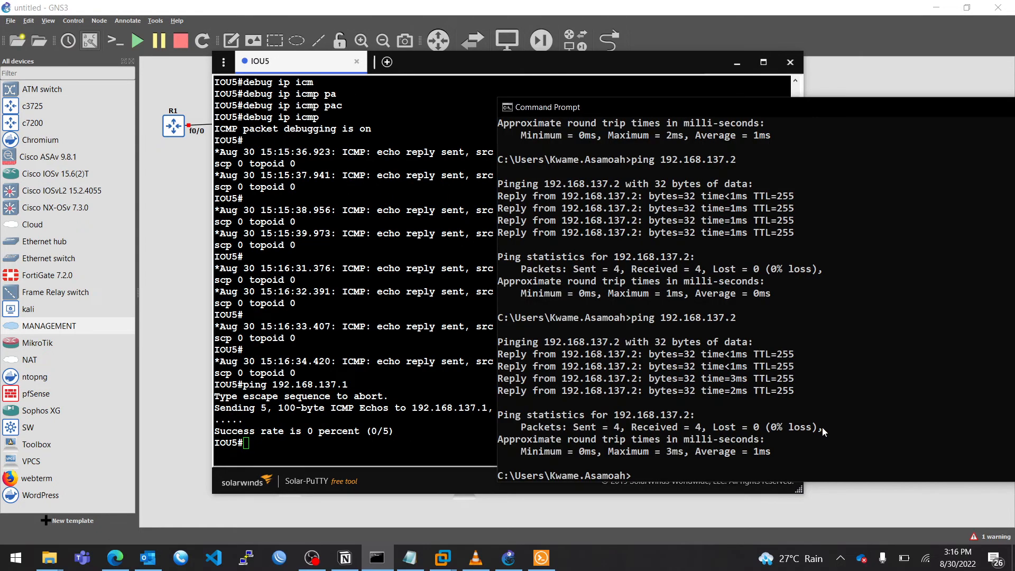
key(Up)
key(Return)
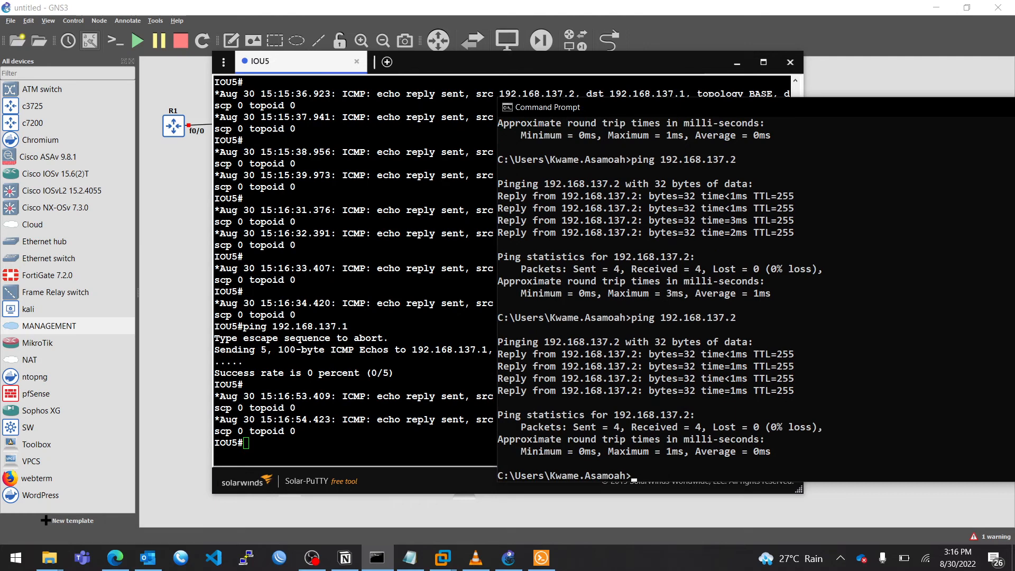
click(753, 431)
text(telnet)
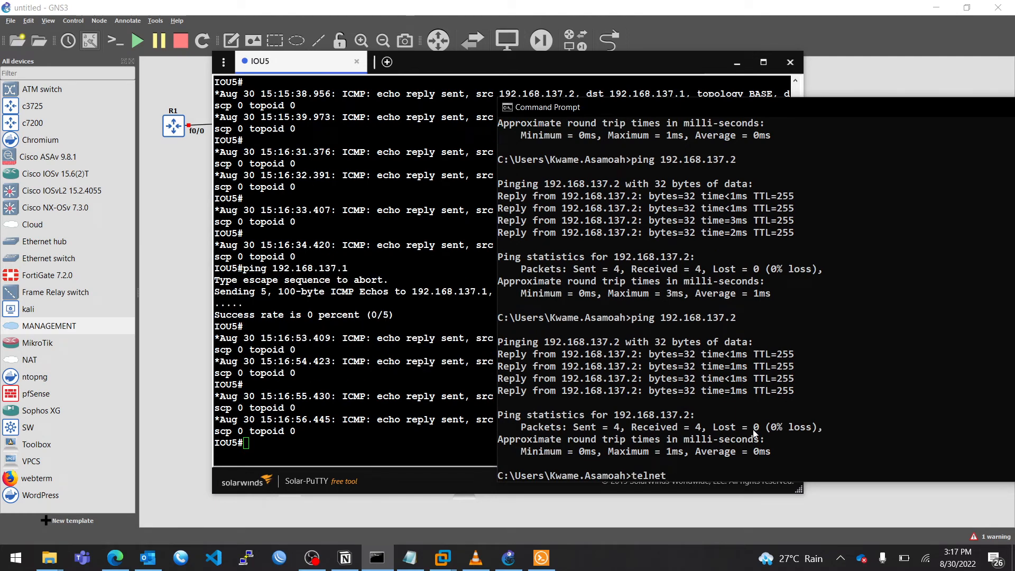
key(BackSpace)
key(BackSpace)
key(BackSpace)
key(BackSpace)
key(BackSpace)
Try starting a default route with ip route 0.0.0.0 in IOU5's global configuration mode, discard the command and exit configuration mode
click(467, 398)
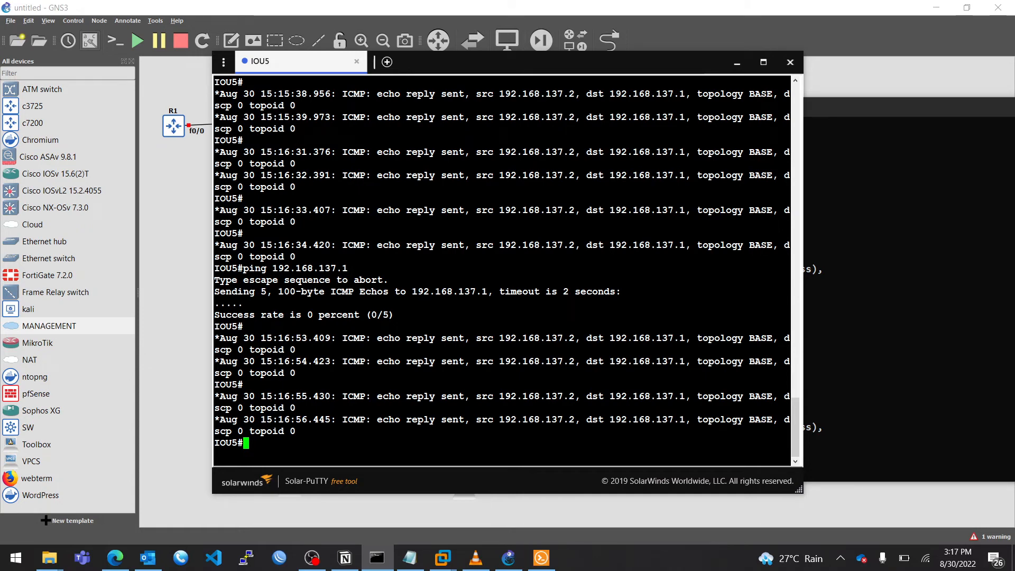
text(ip)
key(BackSpace)
key(BackSpace)
text(conf t)
key(Return)
text(ip rou)
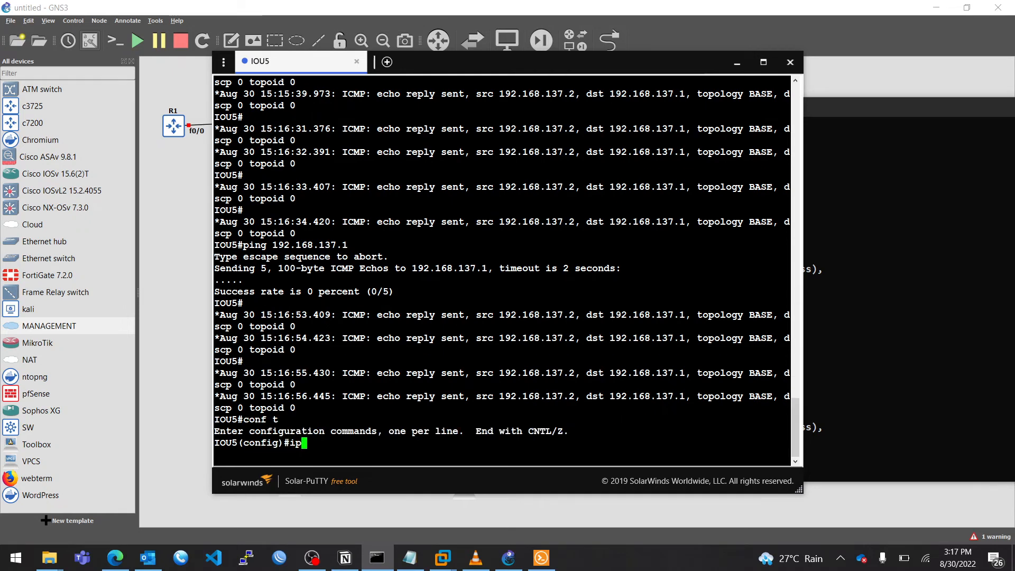
key(Tab)
key(Tab)
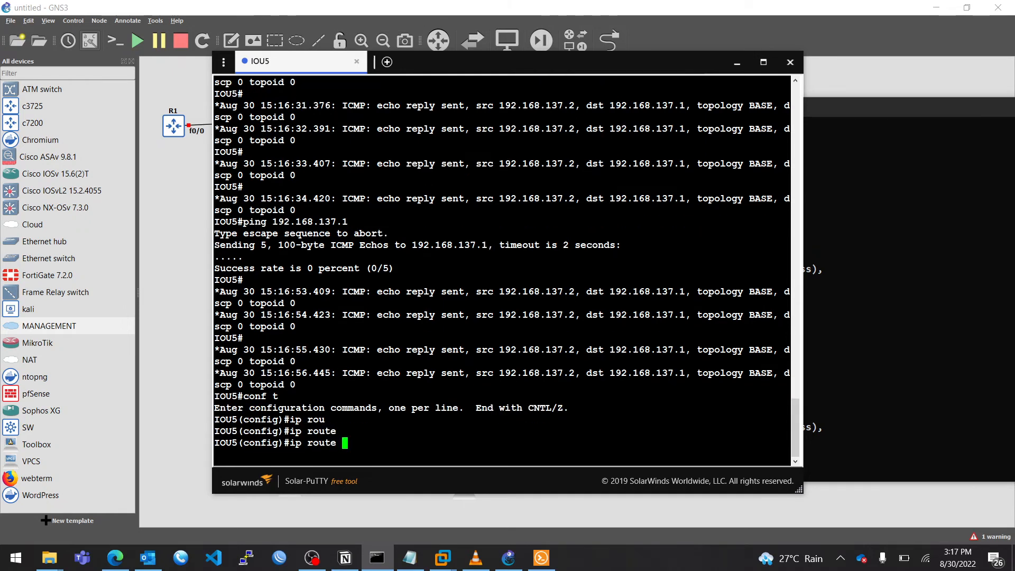
text(----)
key(BackSpace)
key(BackSpace)
key(BackSpace)
key(BackSpace)
text(0.0.0.0)
key(BackSpace)
key(BackSpace)
key(BackSpace)
key(BackSpace)
key(BackSpace)
key(BackSpace)
key(BackSpace)
key(BackSpace)
key(BackSpace)
key(BackSpace)
key(BackSpace)
key(BackSpace)
key(BackSpace)
key(BackSpace)
key(BackSpace)
key(BackSpace)
text(exit)
key(Return)
Ping 192.168.137.1 again from IOU5's privileged prompt
text(ping )
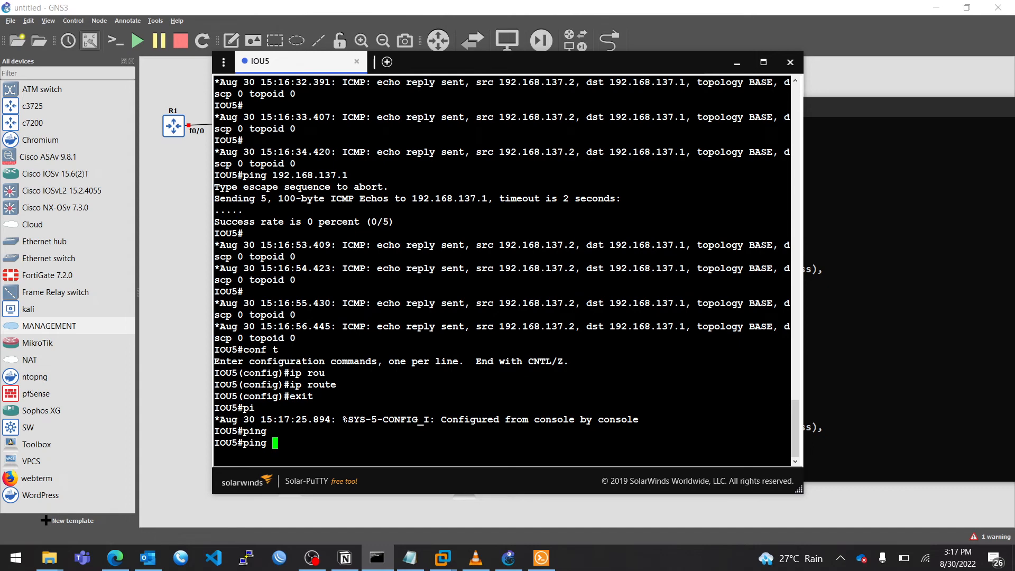
text(192.168.137.1)
key(Return)
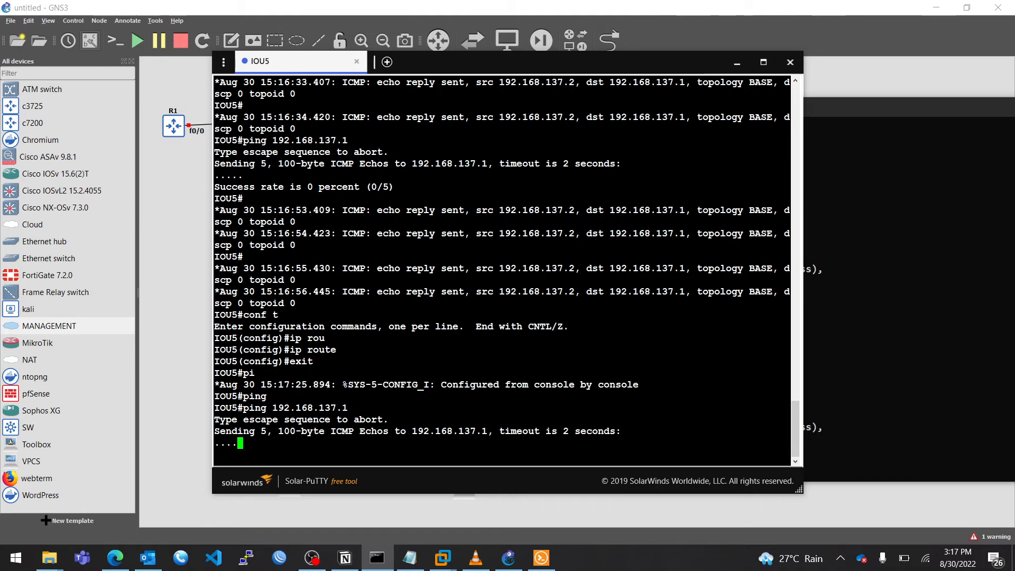
Run a continuous ping with -t from the host to 192.168.137.2, watch the ICMP debug output on IOU5, and stop the ping
click(882, 363)
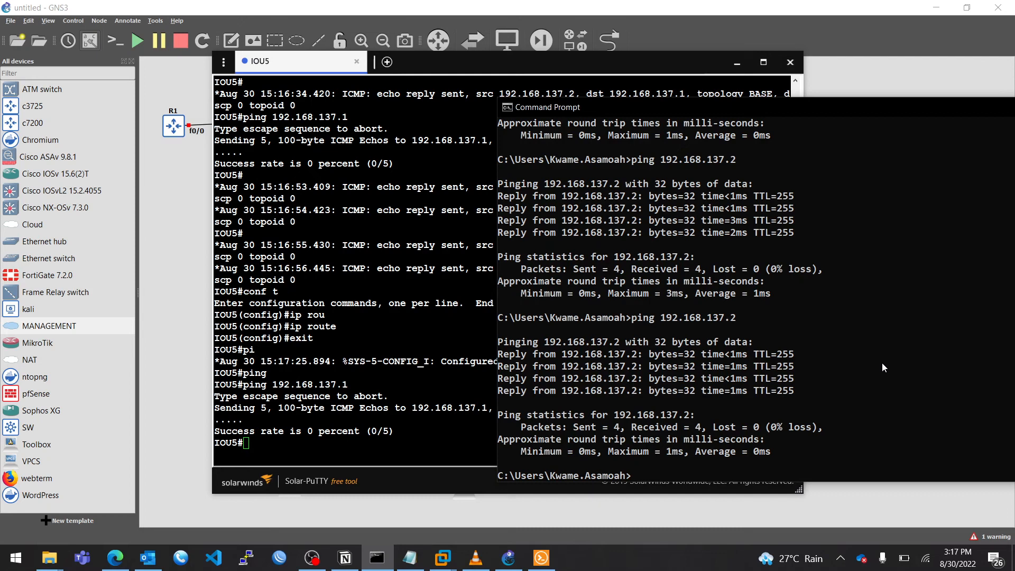
key(Up)
text(-t)
key(Return)
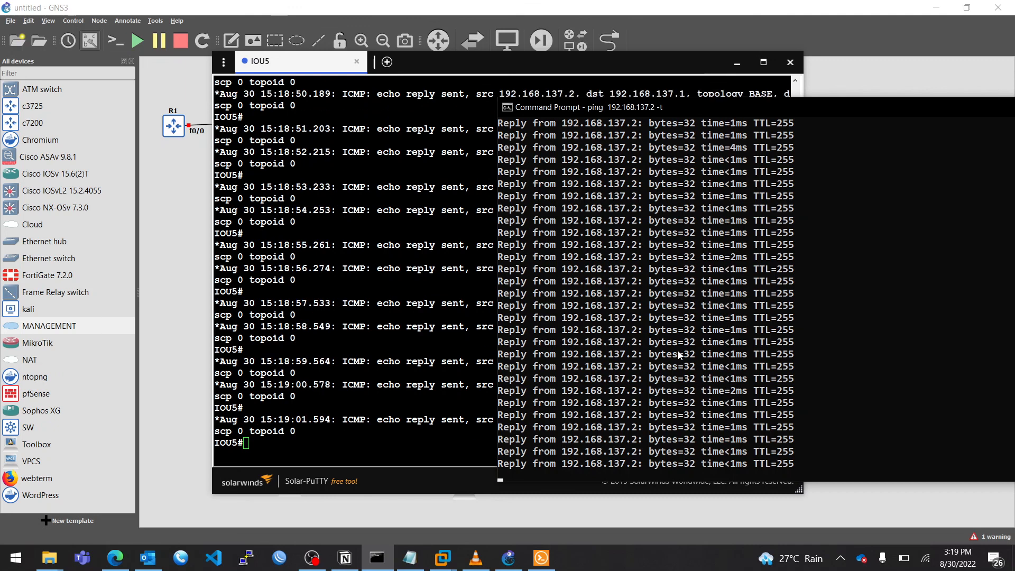
key(ctrl+c)
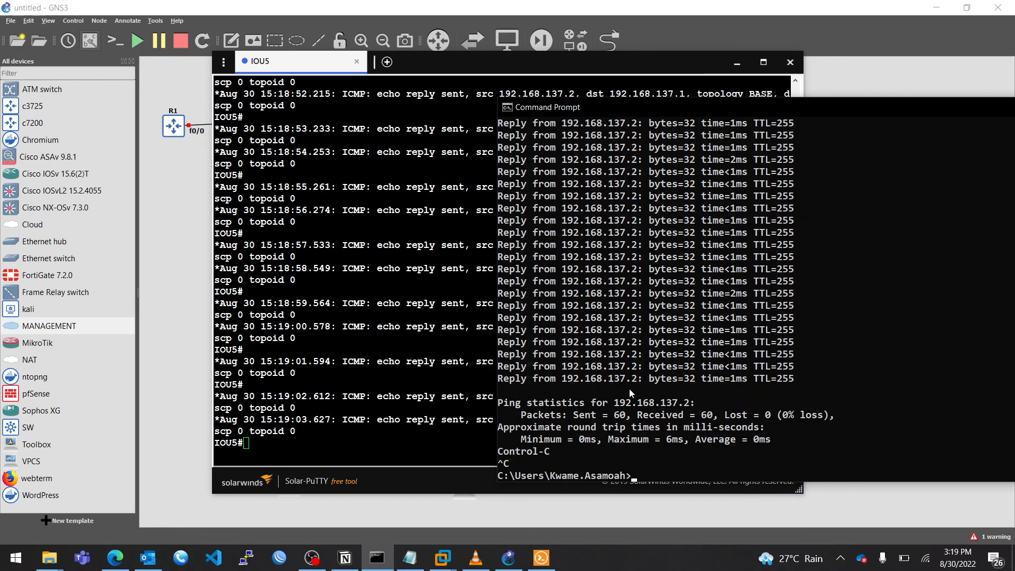
click(312, 558)
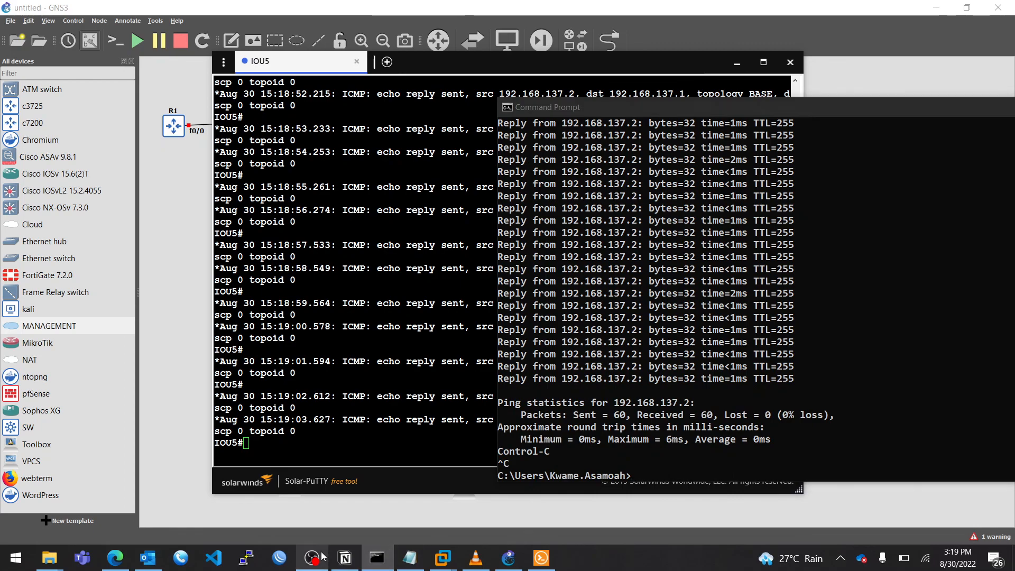